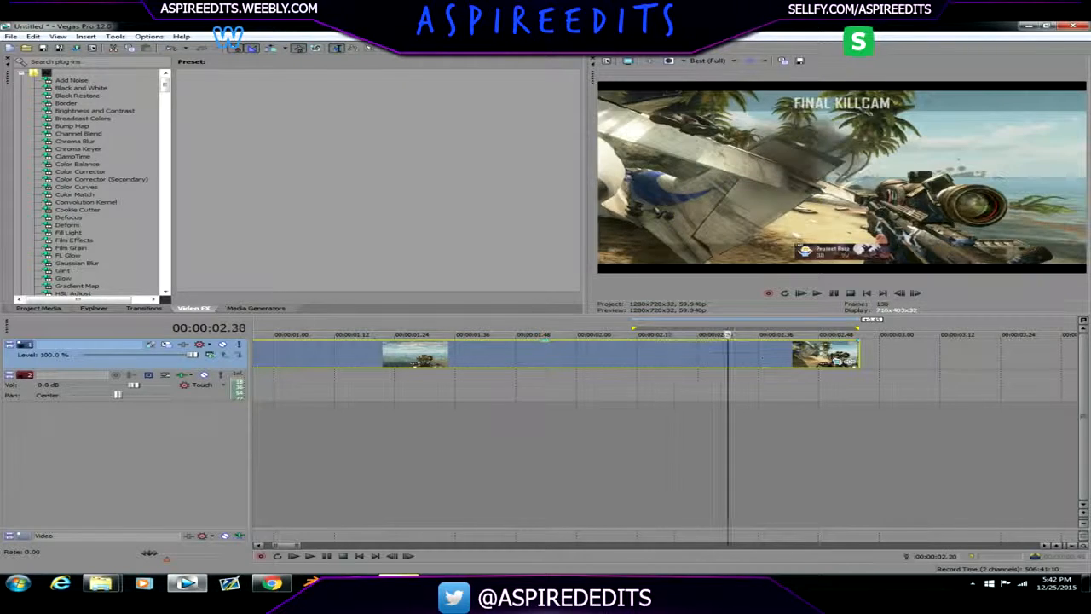
Split the video clip at the gunshot frame, 00:00:02.11
{"action": "left_click_drag", "start_coordinate": [844, 334], "coordinate": [631, 334]}
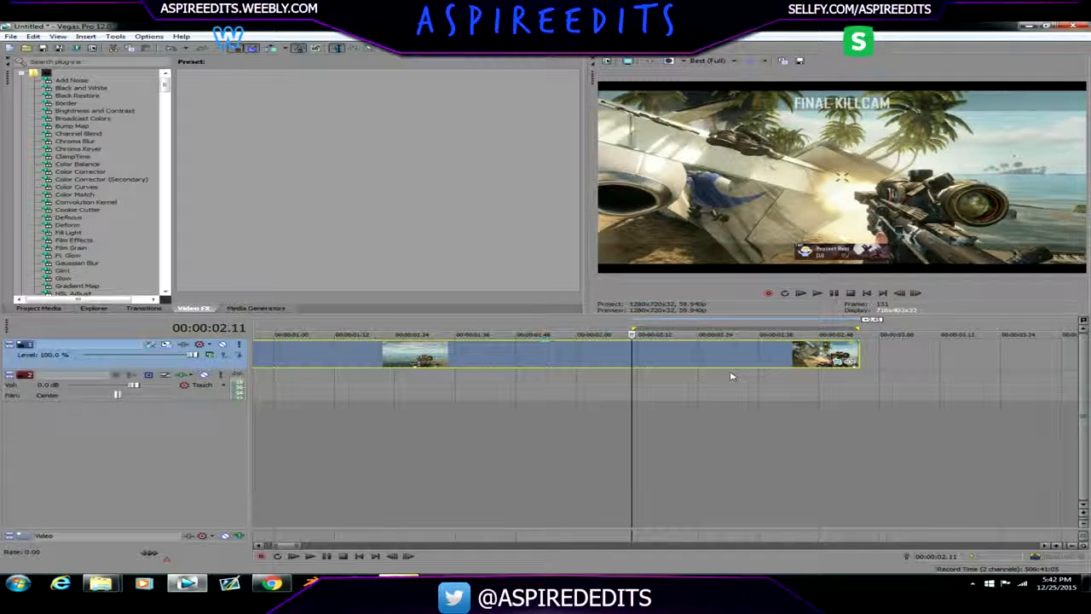
{"action": "mouse_move", "coordinate": [632, 350]}
{"action": "left_mouse_down"}
{"action": "mouse_move", "coordinate": [573, 350]}
{"action": "mouse_move", "coordinate": [617, 350]}
{"action": "mouse_move", "coordinate": [637, 366]}
{"action": "mouse_move", "coordinate": [750, 358]}
{"action": "mouse_move", "coordinate": [312, 359]}
{"action": "mouse_move", "coordinate": [630, 362]}
{"action": "left_mouse_up"}
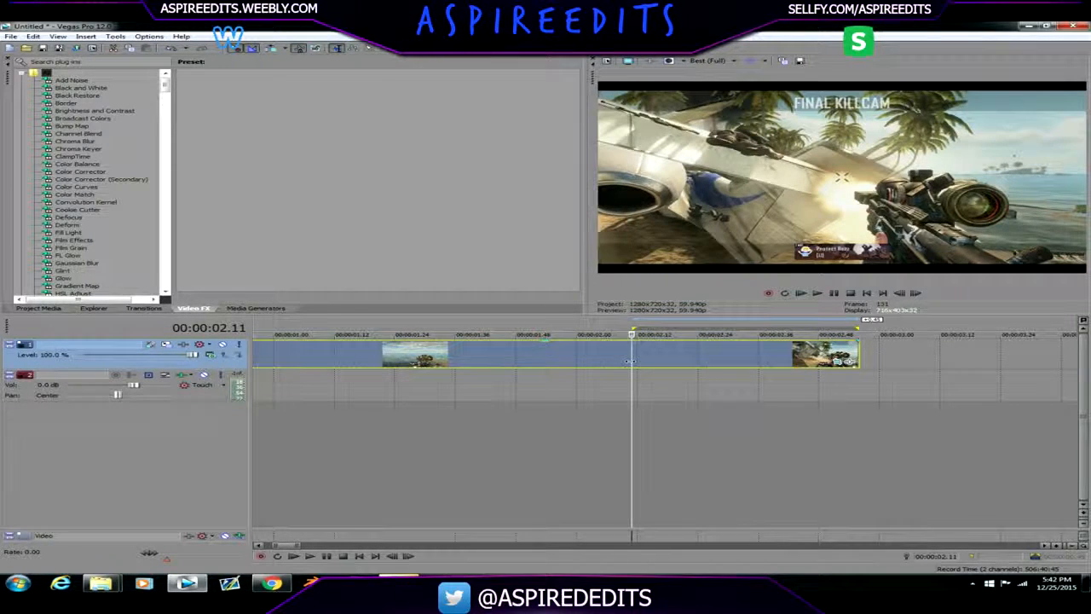
{"action": "scroll", "coordinate": [630, 362], "scroll_direction": "up", "scroll_amount": 3}
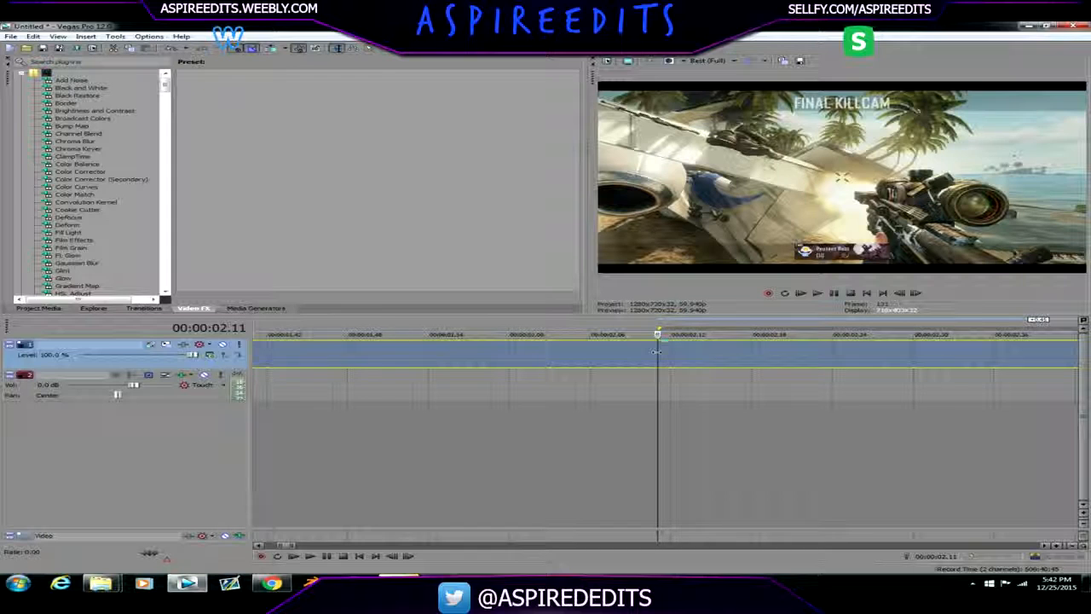
{"action": "scroll", "coordinate": [660, 355], "scroll_direction": "down", "scroll_amount": 5}
{"action": "scroll", "coordinate": [666, 358], "scroll_direction": "down", "scroll_amount": 2}
{"action": "scroll", "coordinate": [652, 361], "scroll_direction": "up", "scroll_amount": 6}
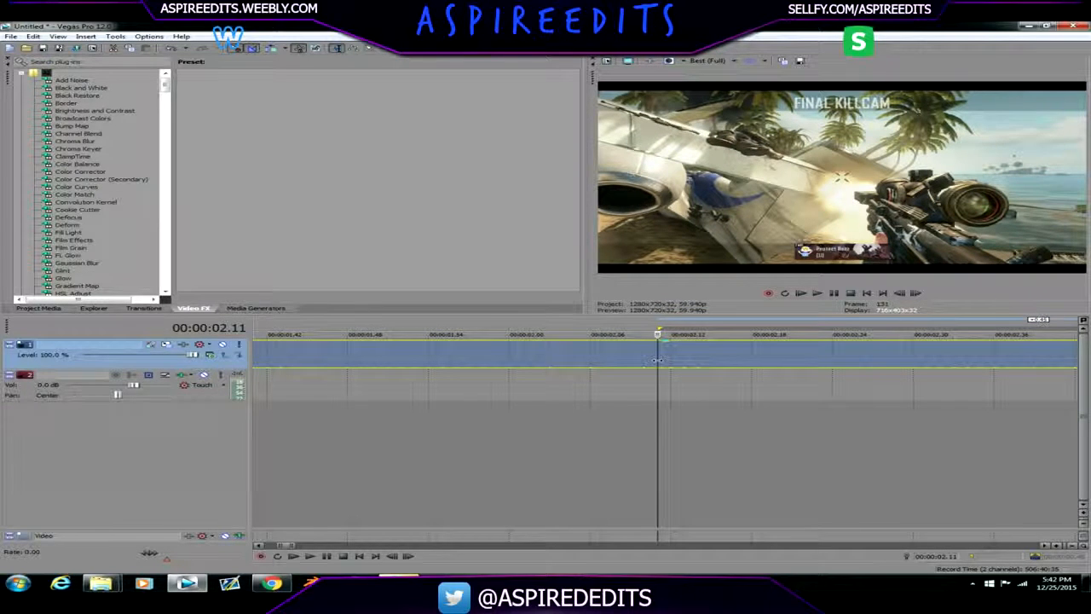
{"action": "scroll", "coordinate": [652, 360], "scroll_direction": "down", "scroll_amount": 2}
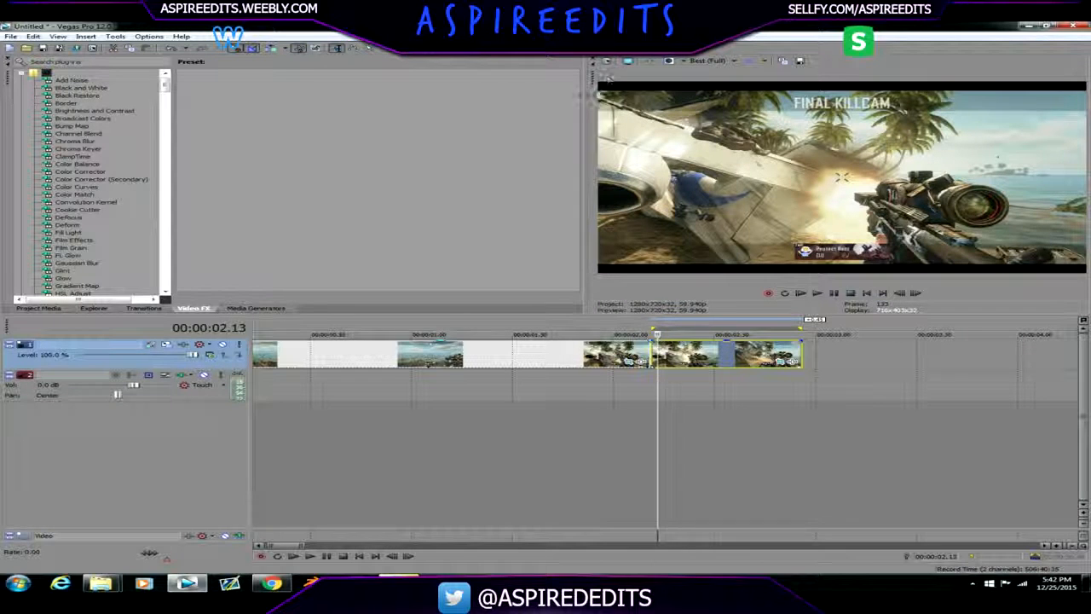
Play the footage from about 00:00:01.17 across the split to check the cut
{"action": "left_click", "coordinate": [468, 358]}
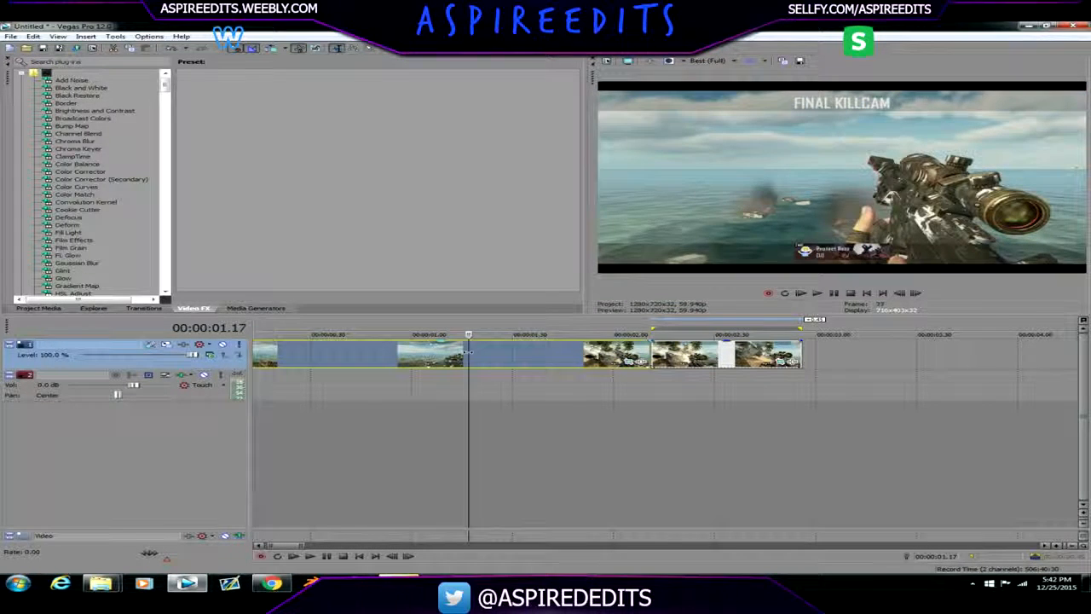
{"action": "key", "text": "space"}
{"action": "key", "text": "Return"}
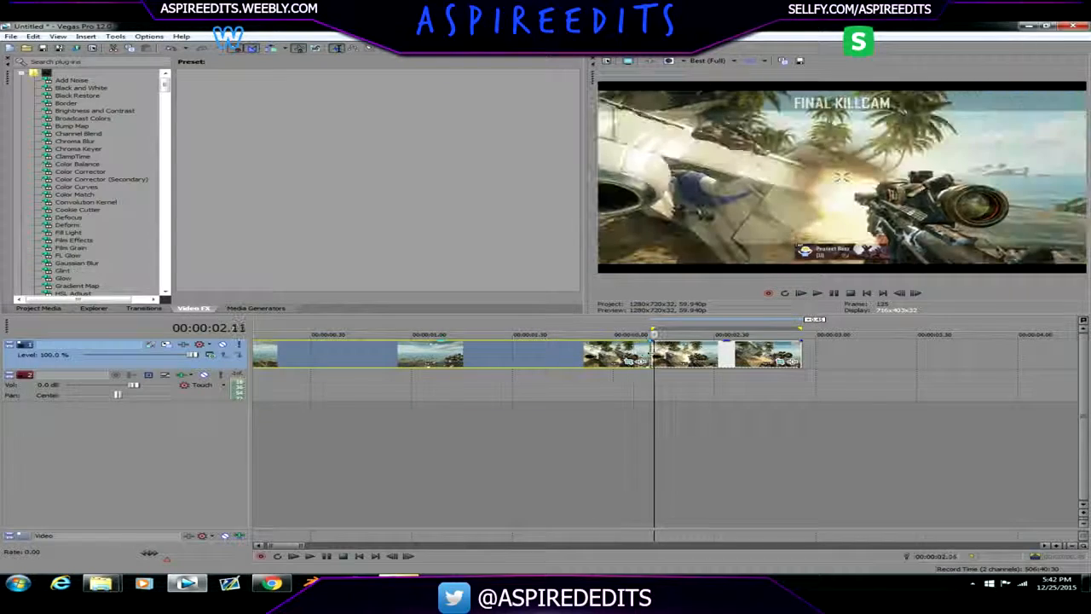
Insert a Velocity envelope on the clip that follows the split
{"action": "left_click", "coordinate": [661, 356]}
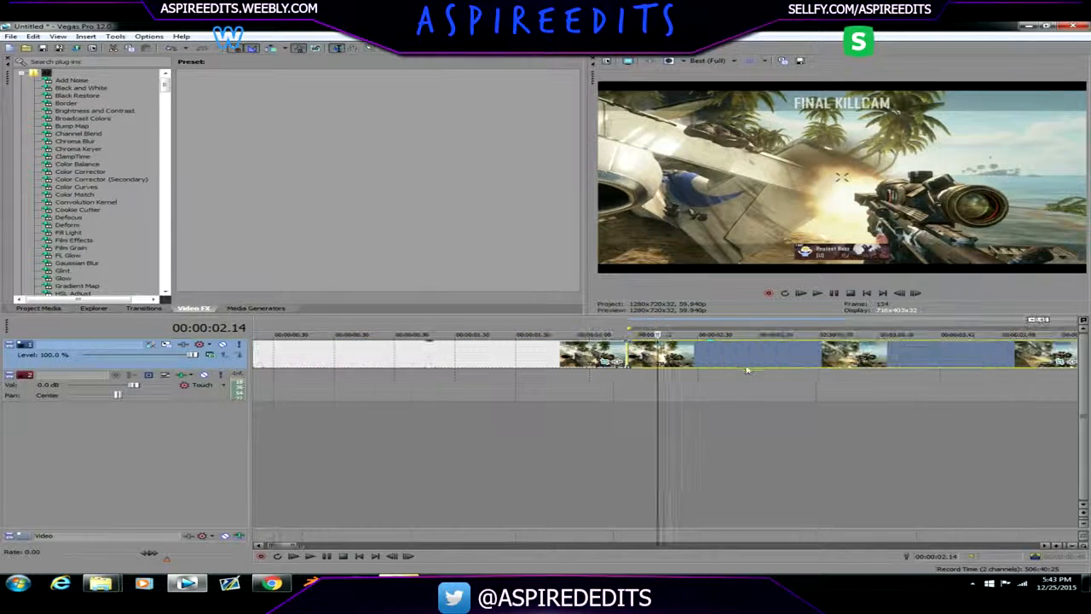
{"action": "right_click", "coordinate": [751, 365]}
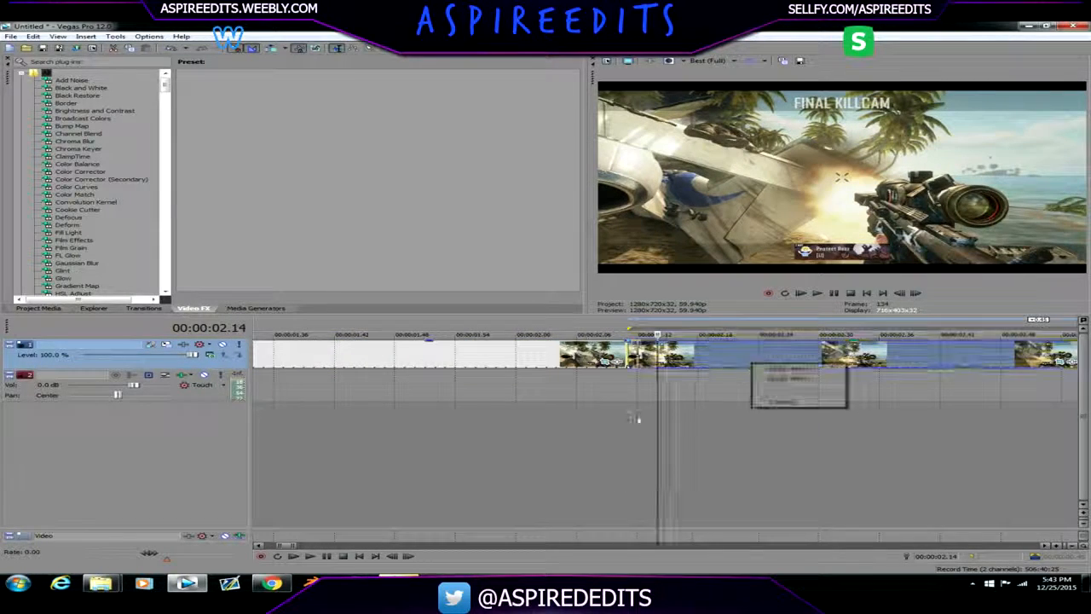
{"action": "left_click", "coordinate": [707, 353]}
{"action": "right_click", "coordinate": [709, 353]}
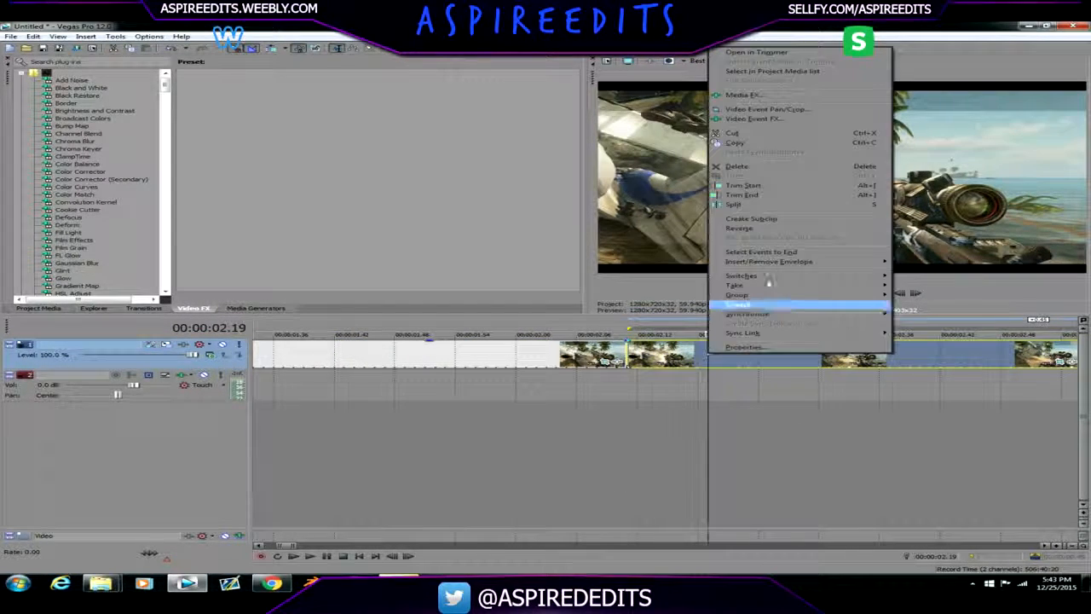
{"action": "mouse_move", "coordinate": [751, 266]}
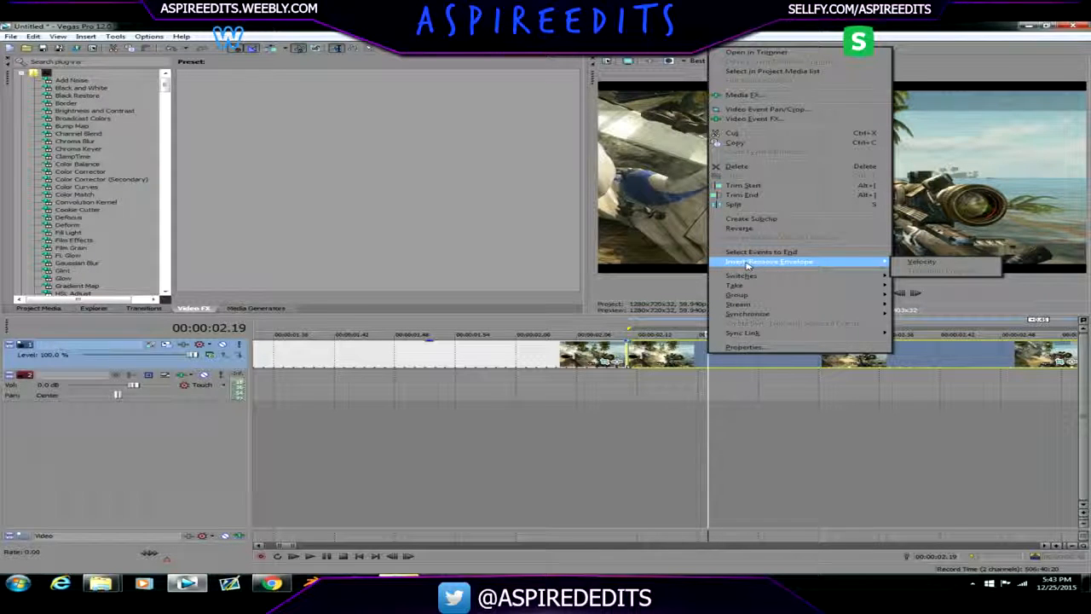
{"action": "left_click", "coordinate": [921, 262]}
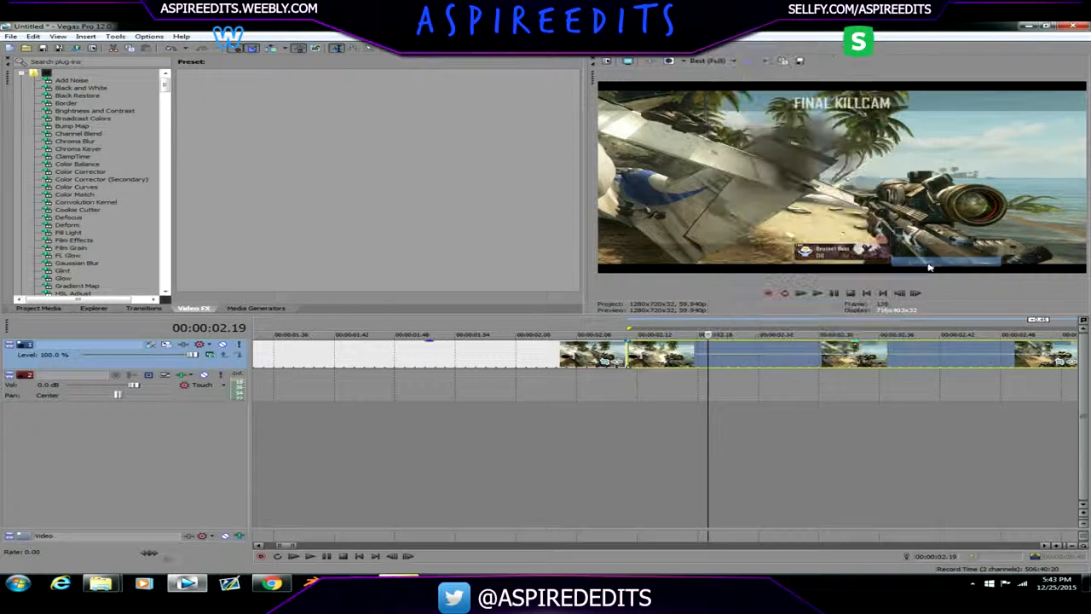
Raise the velocity envelope above normal speed at about 00:00:02.17, shortly after the gunshot
{"action": "left_click", "coordinate": [657, 356]}
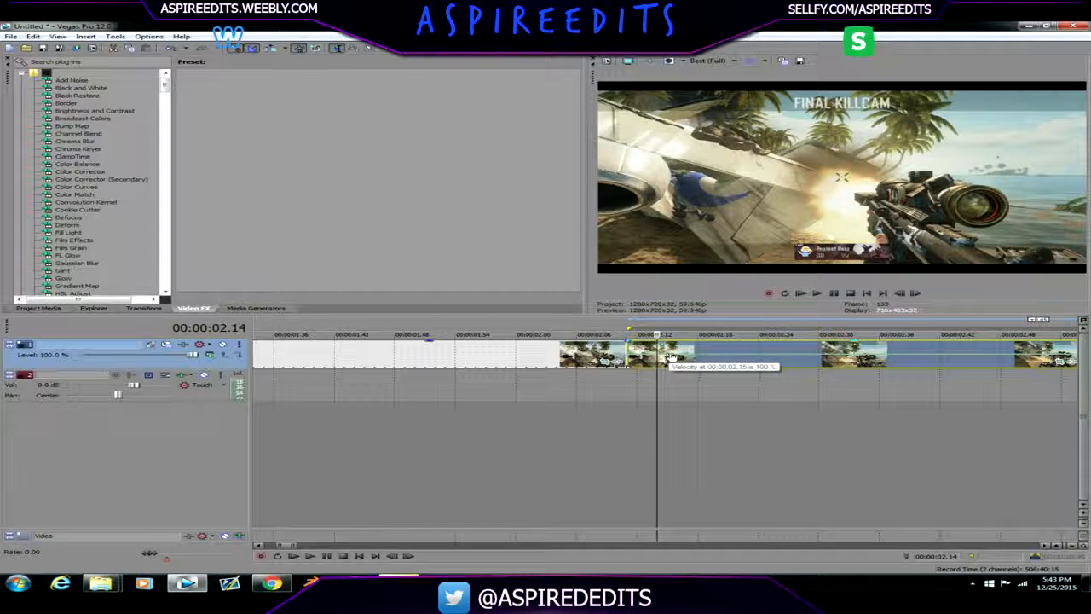
{"action": "left_click", "coordinate": [679, 350]}
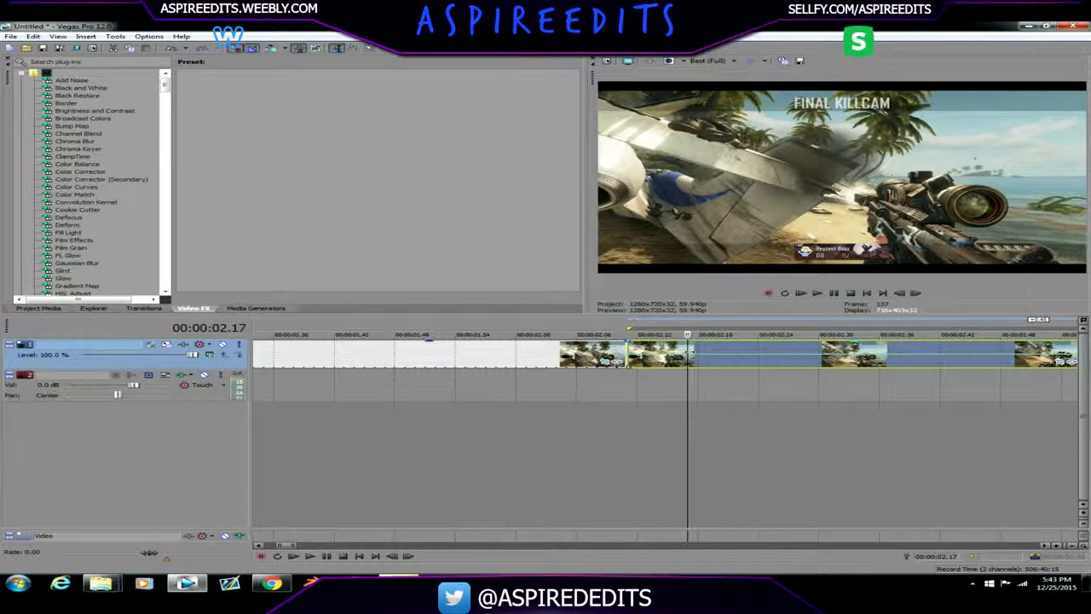
{"action": "key", "text": "Right"}
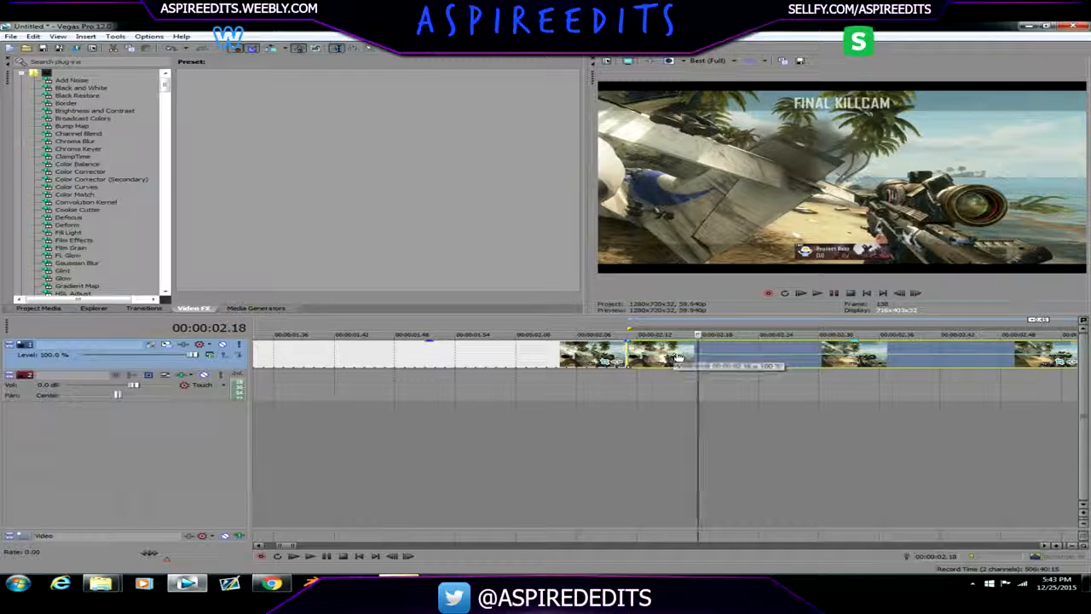
{"action": "left_click_drag", "start_coordinate": [681, 354], "coordinate": [688, 348]}
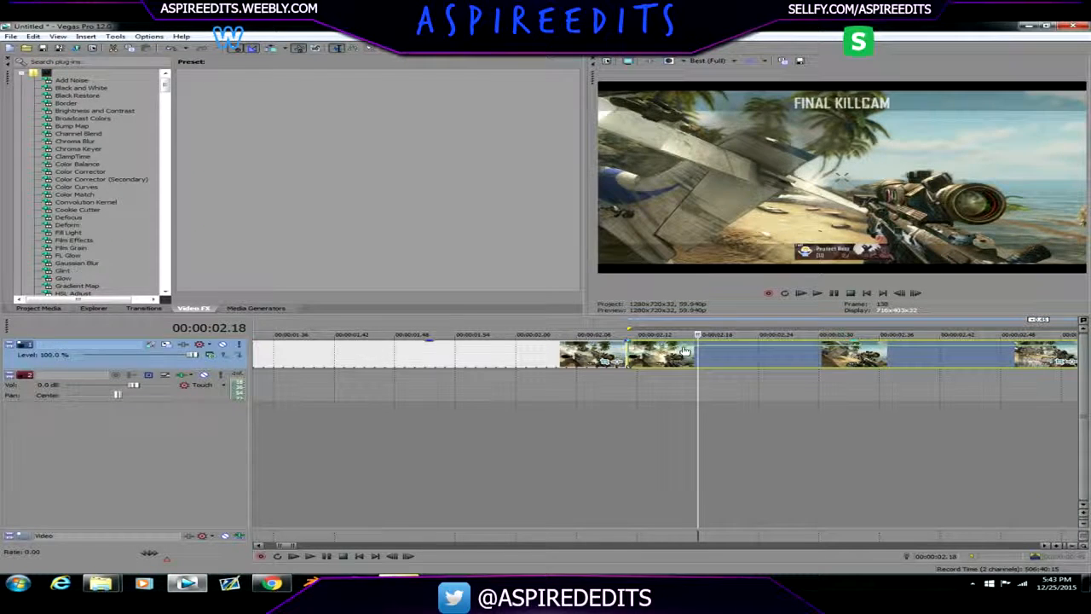
{"action": "left_click", "coordinate": [685, 350]}
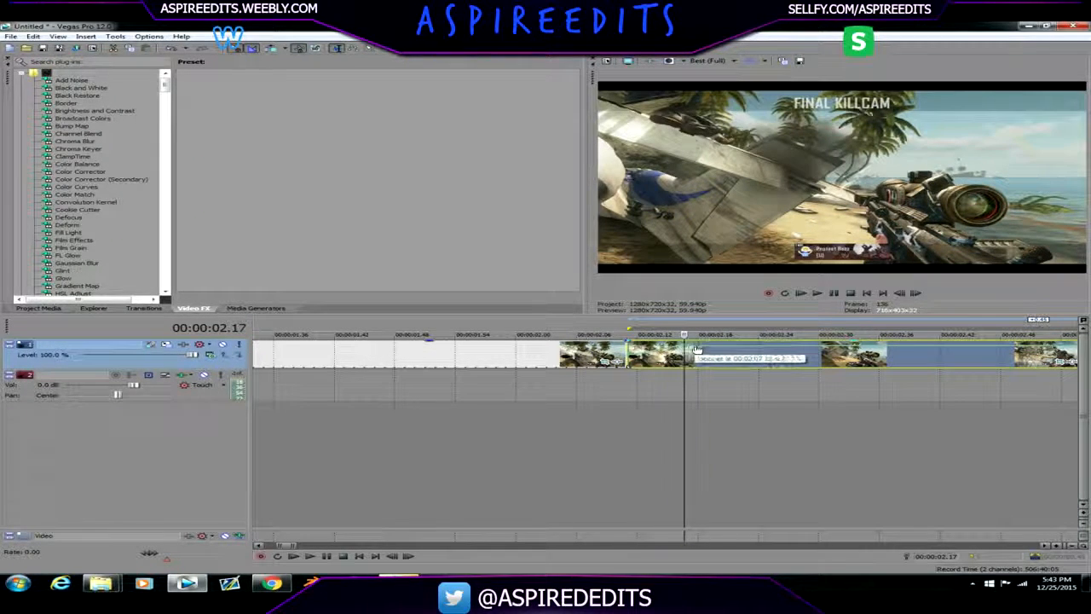
Play the second clip from its start at 00:00:02.11 to check the speed change
{"action": "left_click", "coordinate": [627, 351]}
{"action": "scroll", "coordinate": [628, 351], "scroll_direction": "down", "scroll_amount": 2}
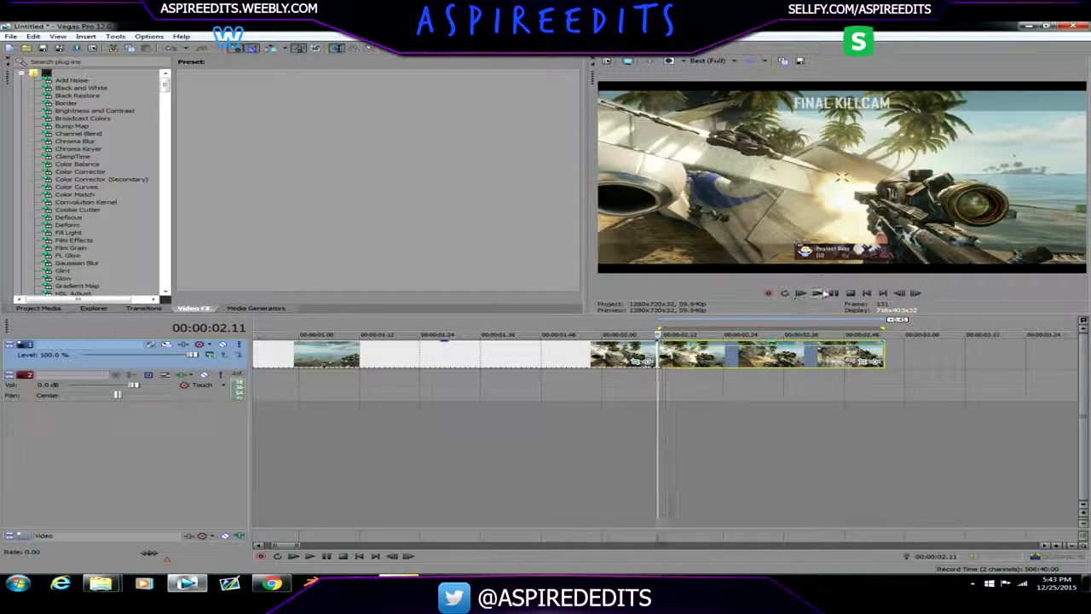
{"action": "left_click", "coordinate": [817, 293]}
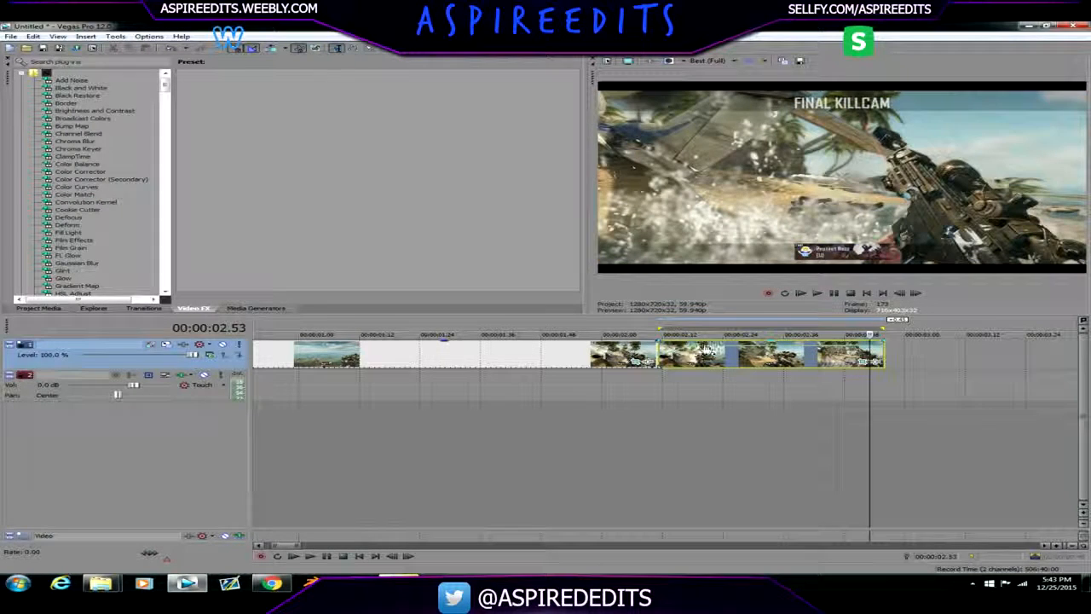
Try Slow Fade and Fast Fade on the velocity curve after the gunshot, ending on Linear Fade
{"action": "left_click", "coordinate": [705, 350]}
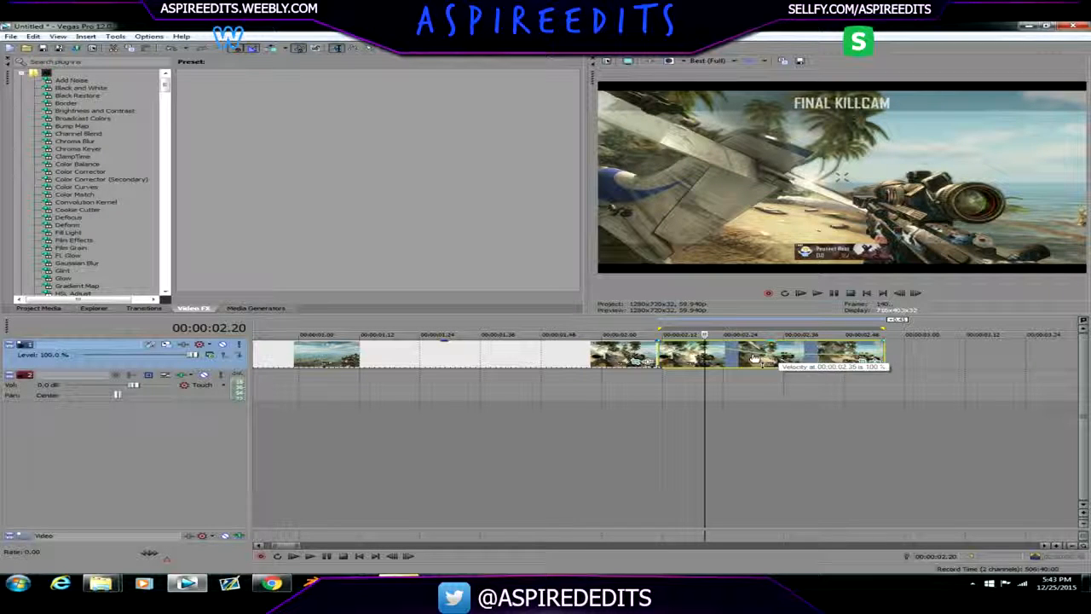
{"action": "right_click", "coordinate": [695, 350]}
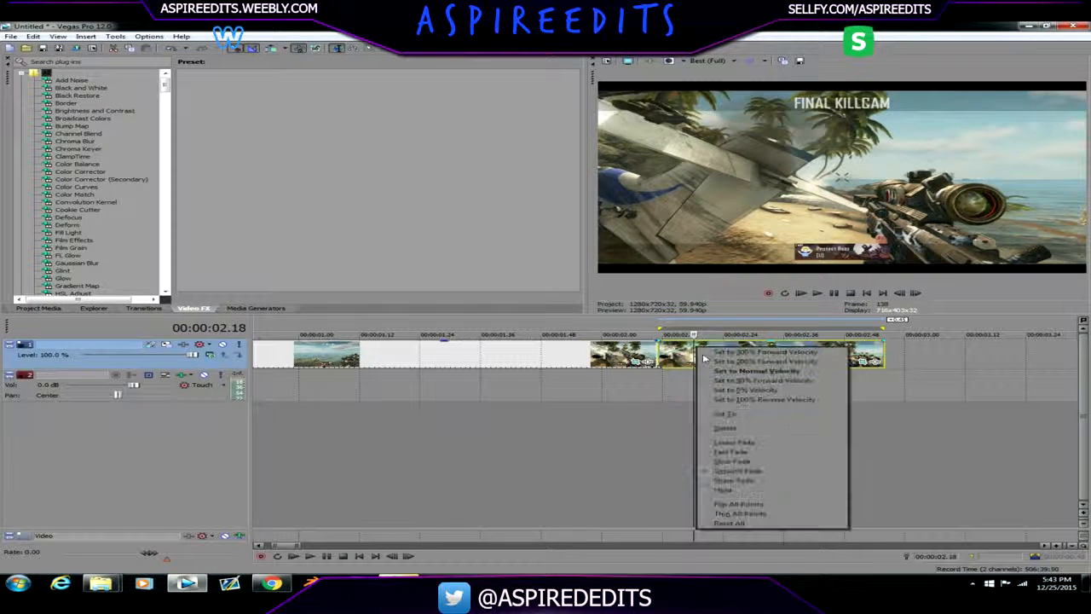
{"action": "left_click", "coordinate": [738, 462]}
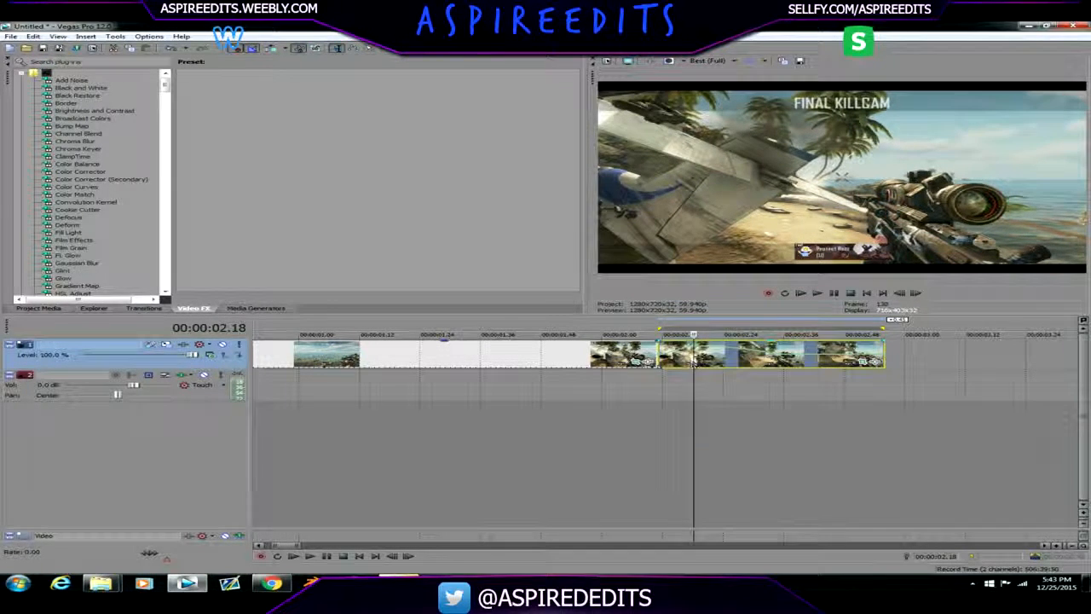
{"action": "right_click", "coordinate": [695, 350]}
{"action": "left_click", "coordinate": [763, 451]}
{"action": "right_click", "coordinate": [697, 348]}
{"action": "left_click", "coordinate": [731, 443]}
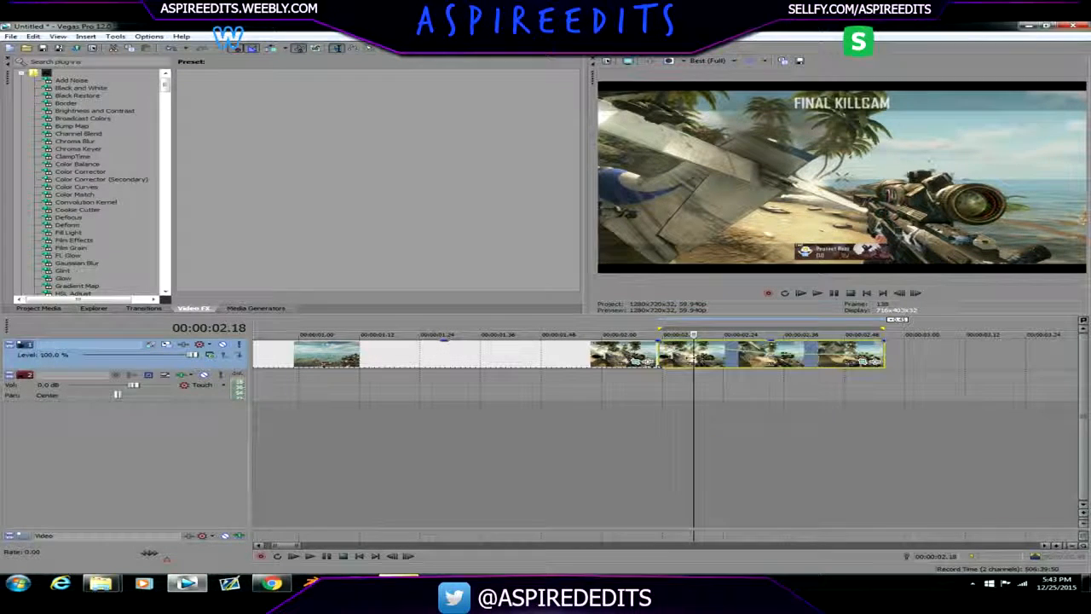
Move forward and back through the frames after 00:00:02.18 to examine the slowdown in the preview
{"action": "key", "text": "Right"}
{"action": "key", "text": "Right"}
{"action": "key", "text": "Right"}
{"action": "key", "text": "Right"}
{"action": "key", "text": "Right"}
{"action": "key", "text": "Right"}
{"action": "key", "text": "Right"}
{"action": "key", "text": "Right"}
{"action": "key", "text": "Right"}
{"action": "key", "text": "Right"}
{"action": "key", "text": "Right"}
{"action": "key", "text": "Right"}
{"action": "key", "text": "Right"}
{"action": "key", "text": "Right"}
{"action": "key", "text": "Right"}
{"action": "key", "text": "Right"}
{"action": "key", "text": "Right"}
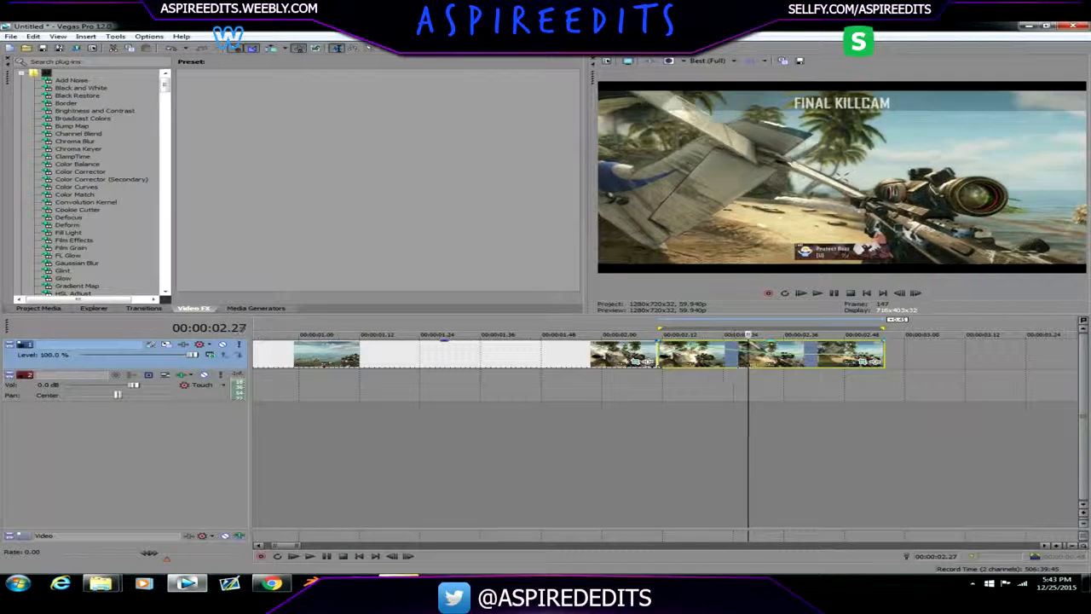
{"action": "key", "text": "Left"}
{"action": "key", "text": "Left"}
{"action": "key", "text": "Left"}
{"action": "key", "text": "Left"}
{"action": "key", "text": "Left"}
{"action": "key", "text": "Left"}
{"action": "key", "text": "Left"}
{"action": "key", "text": "Left"}
{"action": "key", "text": "Left"}
{"action": "key", "text": "Left"}
{"action": "key", "text": "Left"}
{"action": "key", "text": "Left"}
{"action": "key", "text": "Left"}
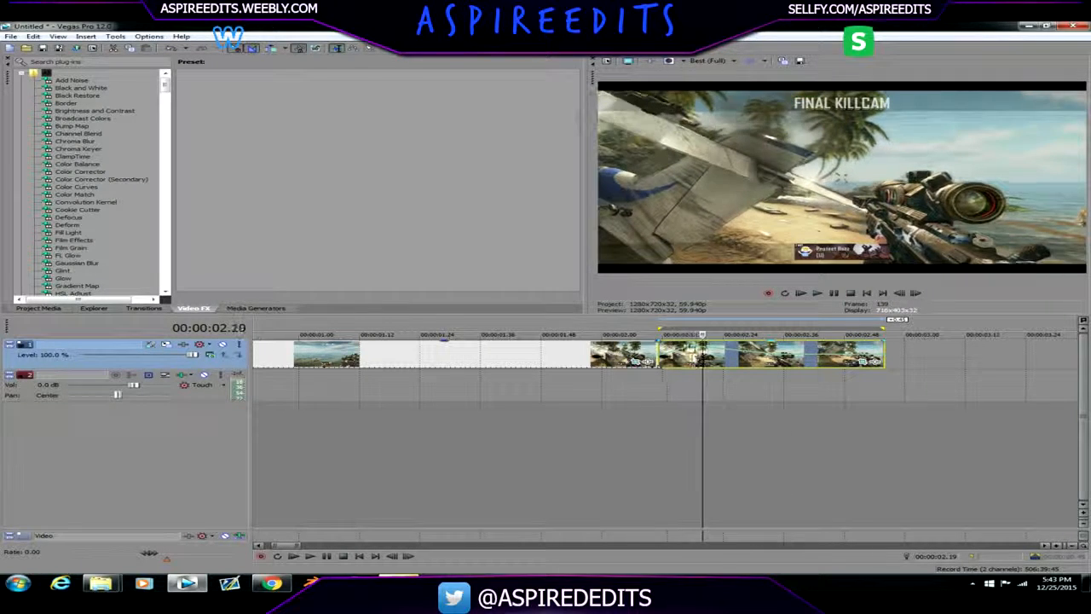
Set the velocity curve after the gunshot to Smooth Fade
{"action": "right_click", "coordinate": [697, 350]}
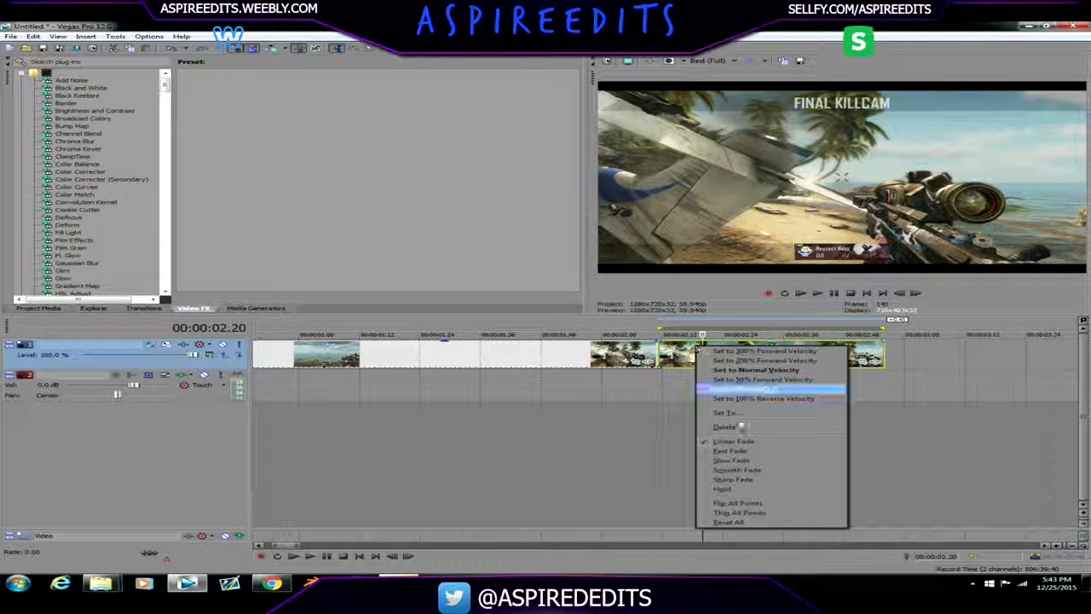
{"action": "left_click", "coordinate": [750, 469]}
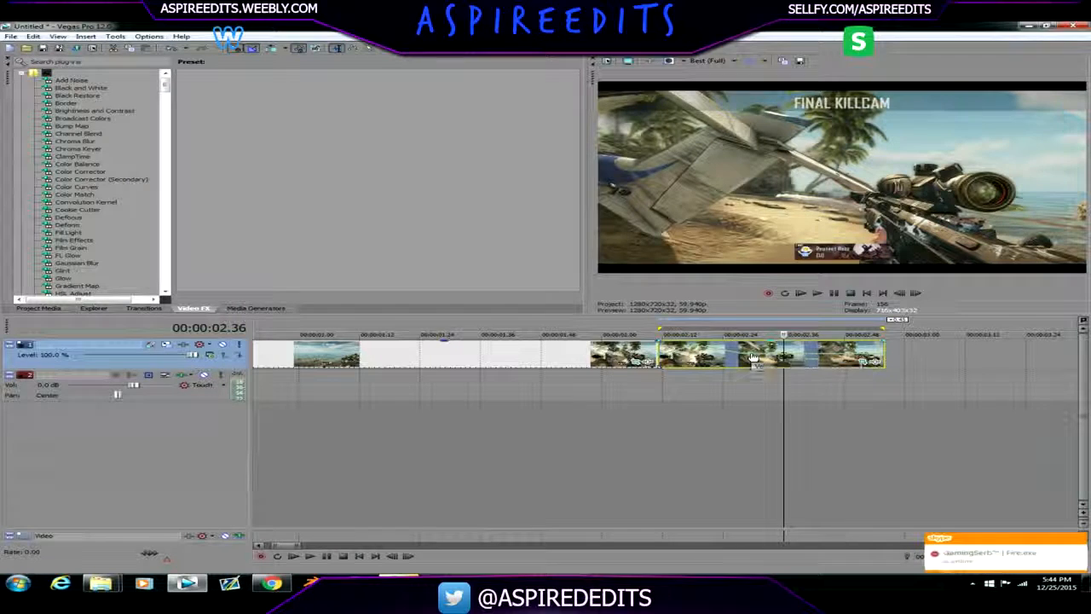
{"action": "left_click_drag", "start_coordinate": [745, 356], "coordinate": [747, 357]}
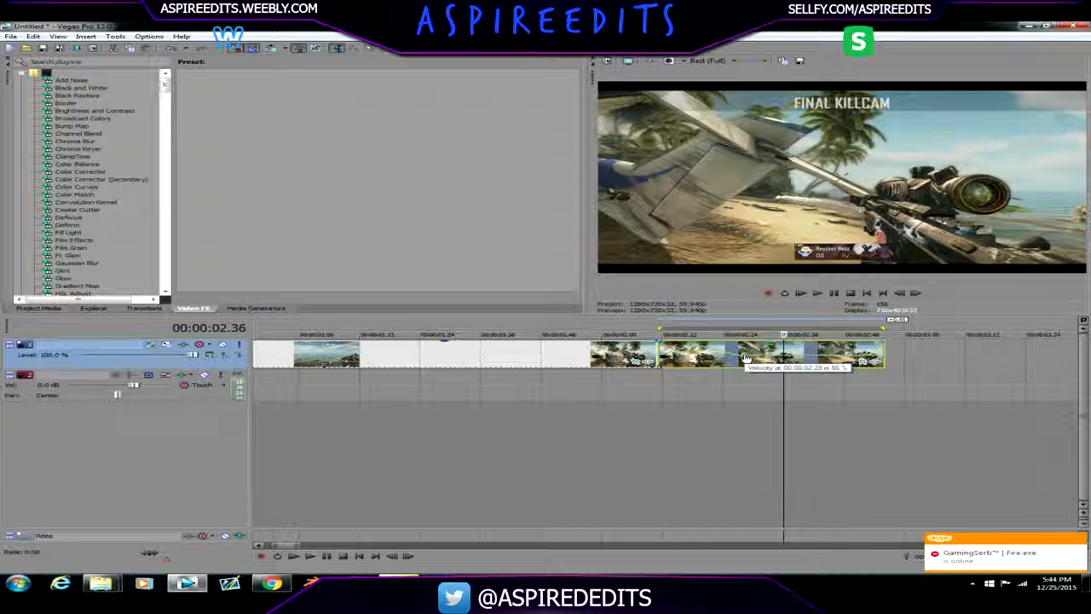
Examine the second clip's motion frame by frame through the slowed section and near its end
{"action": "key", "text": "Left"}
{"action": "key", "text": "Left"}
{"action": "key", "text": "Left"}
{"action": "key", "text": "Left"}
{"action": "key", "text": "Left"}
{"action": "key", "text": "Left"}
{"action": "key", "text": "Left"}
{"action": "key", "text": "Left"}
{"action": "key", "text": "Left"}
{"action": "key", "text": "Left"}
{"action": "key", "text": "Right"}
{"action": "key", "text": "Right"}
{"action": "key", "text": "Right"}
{"action": "key", "text": "Right"}
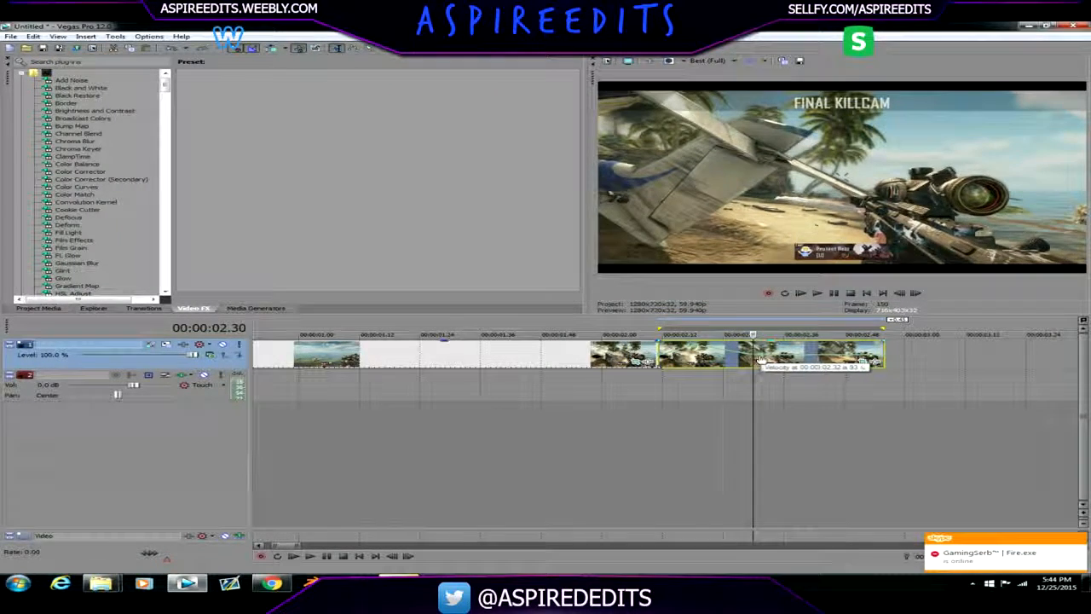
{"action": "key", "text": "Right"}
{"action": "key", "text": "Right"}
{"action": "key", "text": "Right"}
{"action": "key", "text": "Right"}
{"action": "key", "text": "Right"}
{"action": "key", "text": "Right"}
{"action": "key", "text": "Right"}
{"action": "key", "text": "Right"}
{"action": "key", "text": "Right"}
{"action": "key", "text": "Right"}
{"action": "key", "text": "Right"}
{"action": "key", "text": "Right"}
{"action": "key", "text": "Right"}
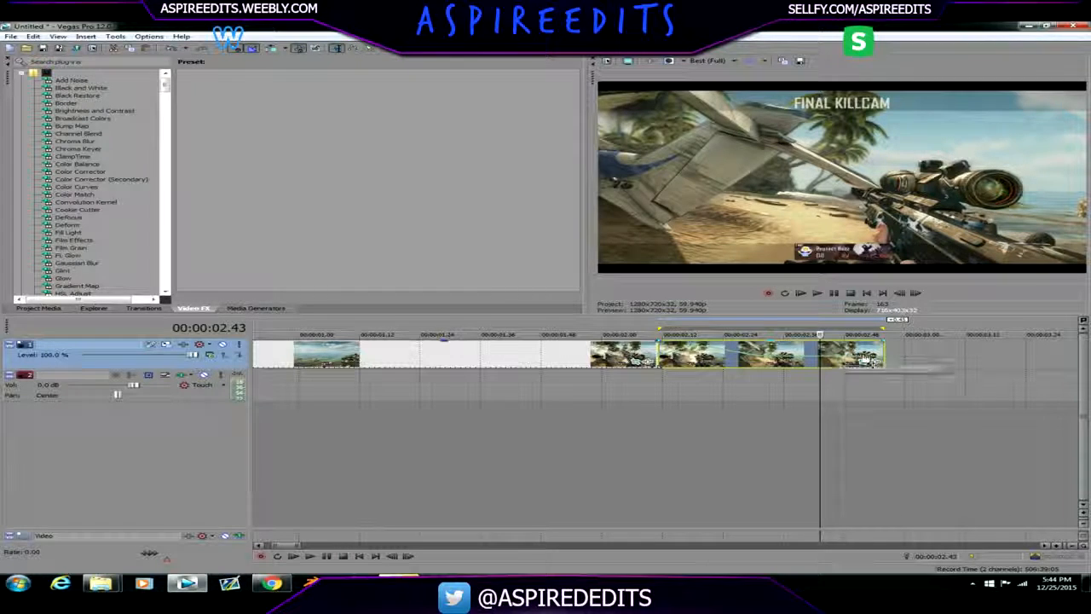
{"action": "left_click", "coordinate": [869, 364]}
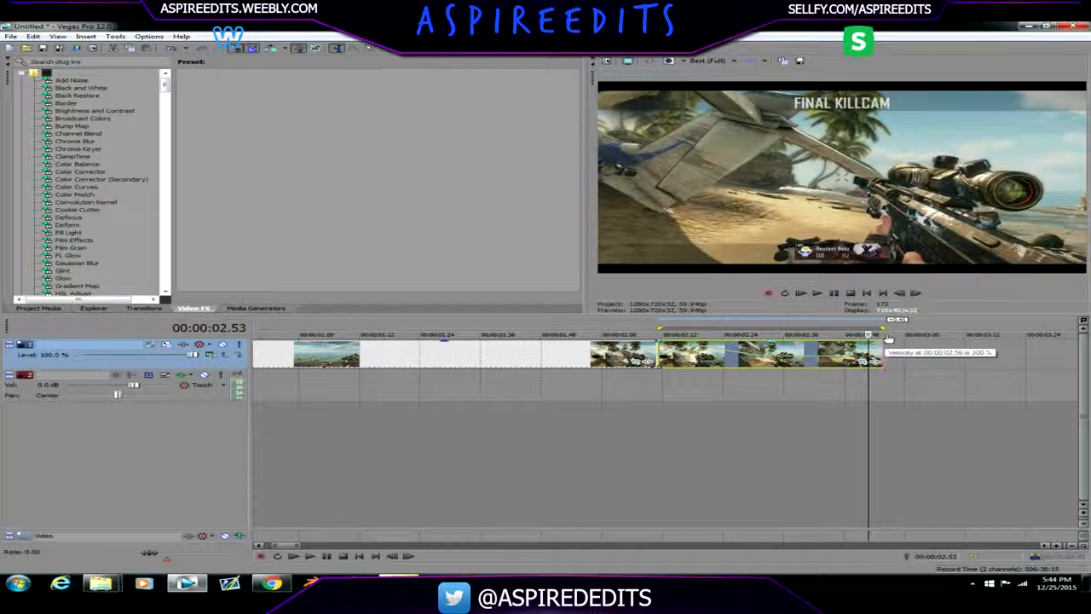
{"action": "left_click", "coordinate": [727, 364]}
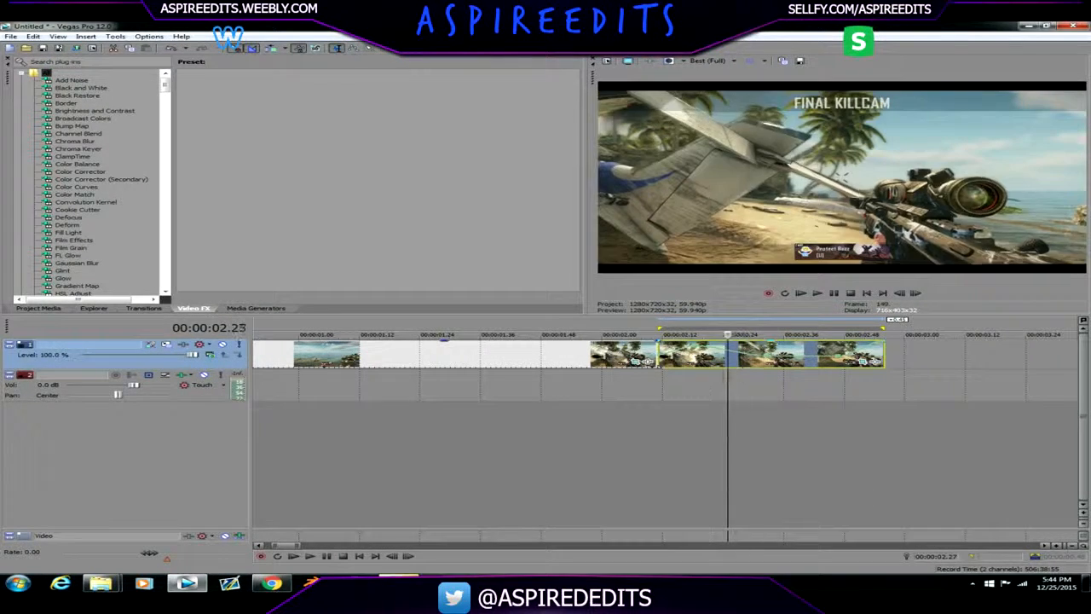
Select the second clip's time range and review its frames from 00:00:02.11 along the smoothed velocity curve
{"action": "double_click", "coordinate": [744, 367]}
{"action": "scroll", "coordinate": [767, 365], "scroll_direction": "up", "scroll_amount": 2}
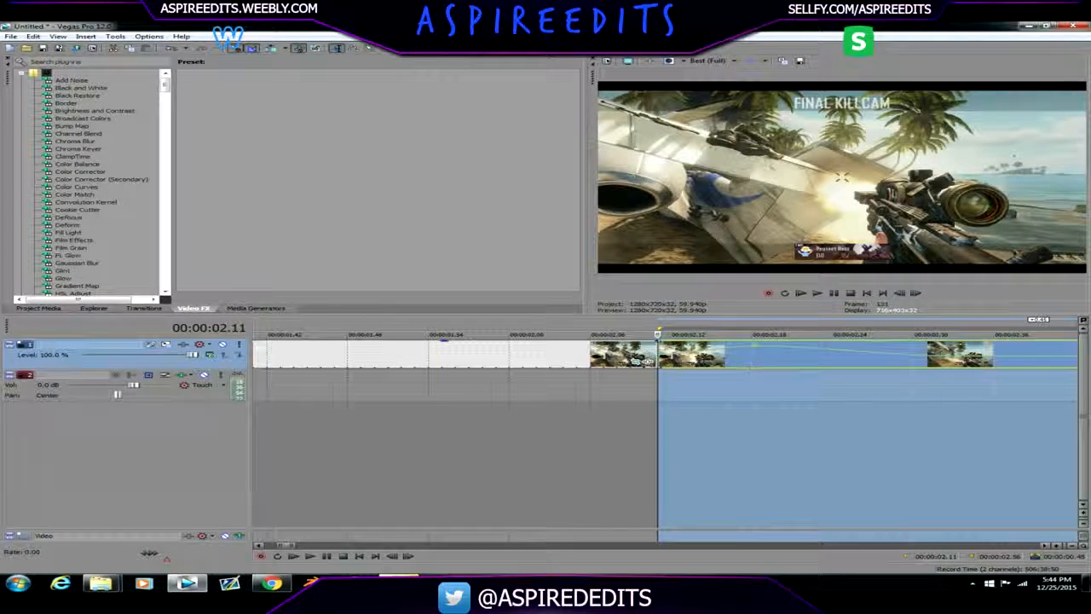
{"action": "key", "text": "Right"}
{"action": "key", "text": "Right"}
{"action": "key", "text": "Right"}
{"action": "key", "text": "Right"}
{"action": "key", "text": "Right"}
{"action": "key", "text": "Right"}
{"action": "key", "text": "Right"}
{"action": "key", "text": "Right"}
{"action": "key", "text": "Right"}
{"action": "key", "text": "Right"}
{"action": "key", "text": "Right"}
{"action": "key", "text": "Right"}
{"action": "key", "text": "Right"}
{"action": "key", "text": "Right"}
{"action": "key", "text": "Right"}
{"action": "key", "text": "Right"}
{"action": "key", "text": "Right"}
{"action": "key", "text": "Right"}
{"action": "key", "text": "Right"}
{"action": "key", "text": "Right"}
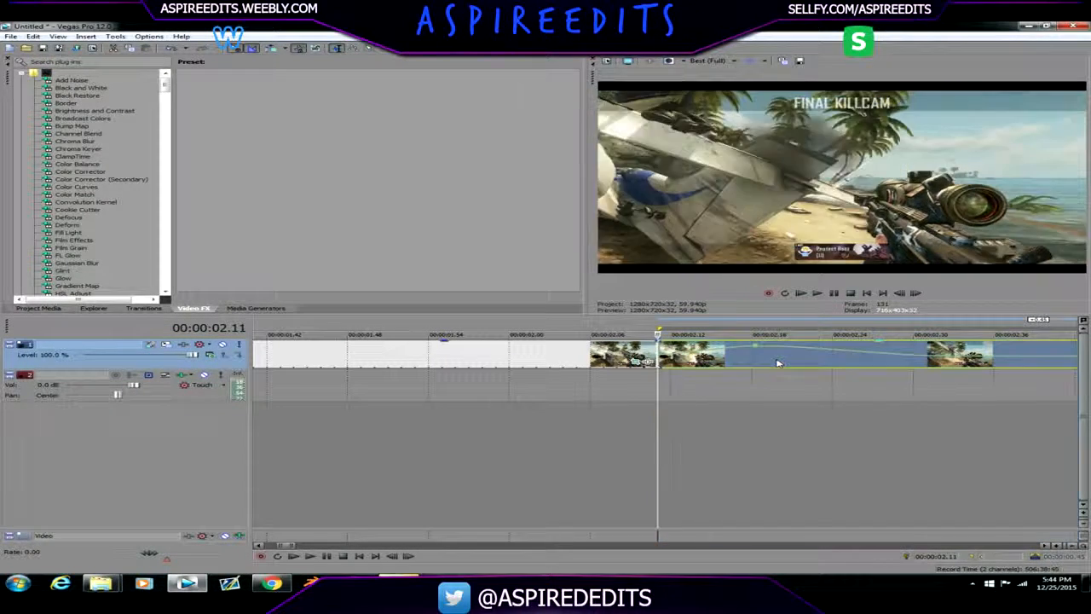
{"action": "double_click", "coordinate": [777, 364]}
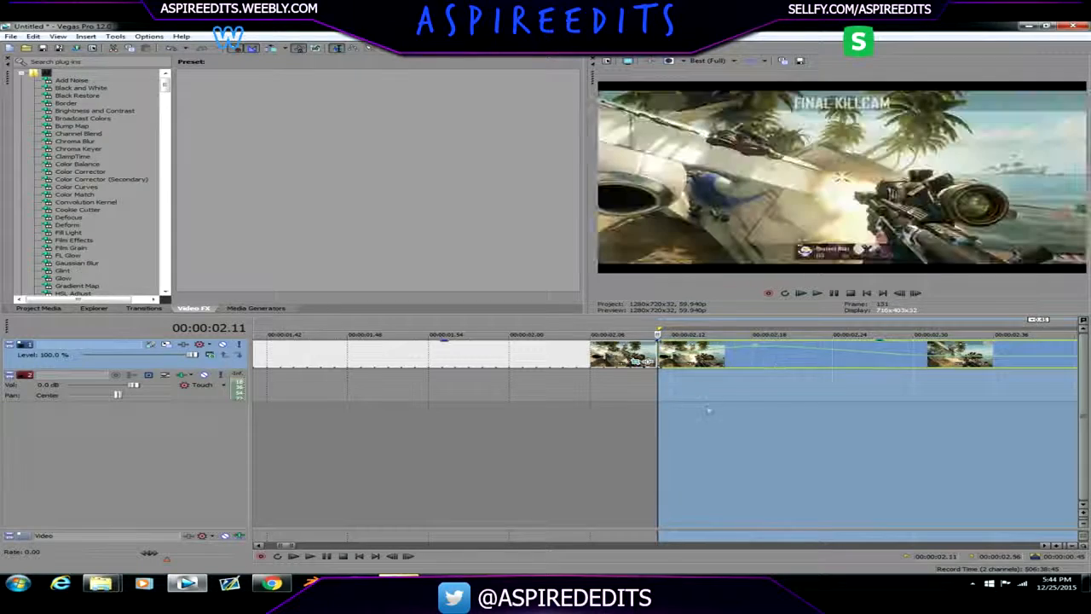
Play the second clip from 00:00:02.11 repeatedly and examine its motion along the velocity curve
{"action": "scroll", "coordinate": [707, 410], "scroll_direction": "down", "scroll_amount": 2}
{"action": "key", "text": "space"}
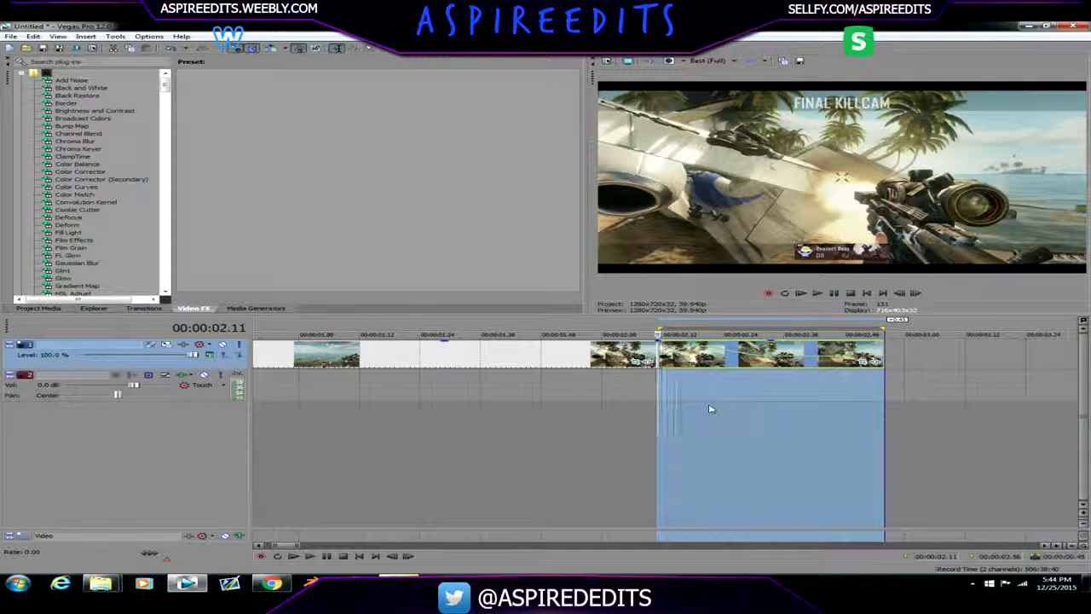
{"action": "key", "text": "space"}
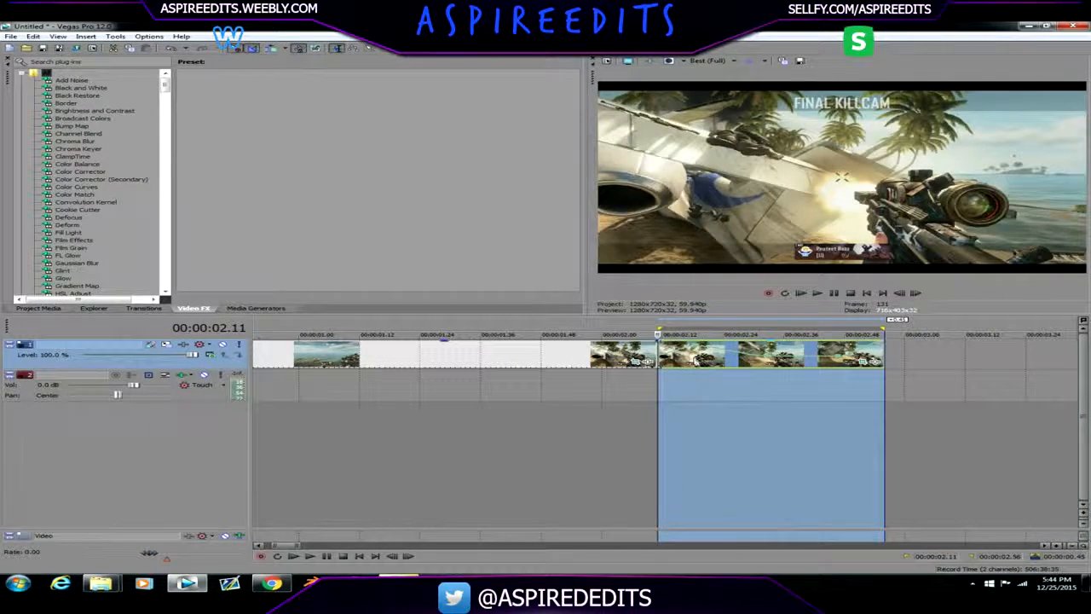
{"action": "left_click", "coordinate": [693, 361]}
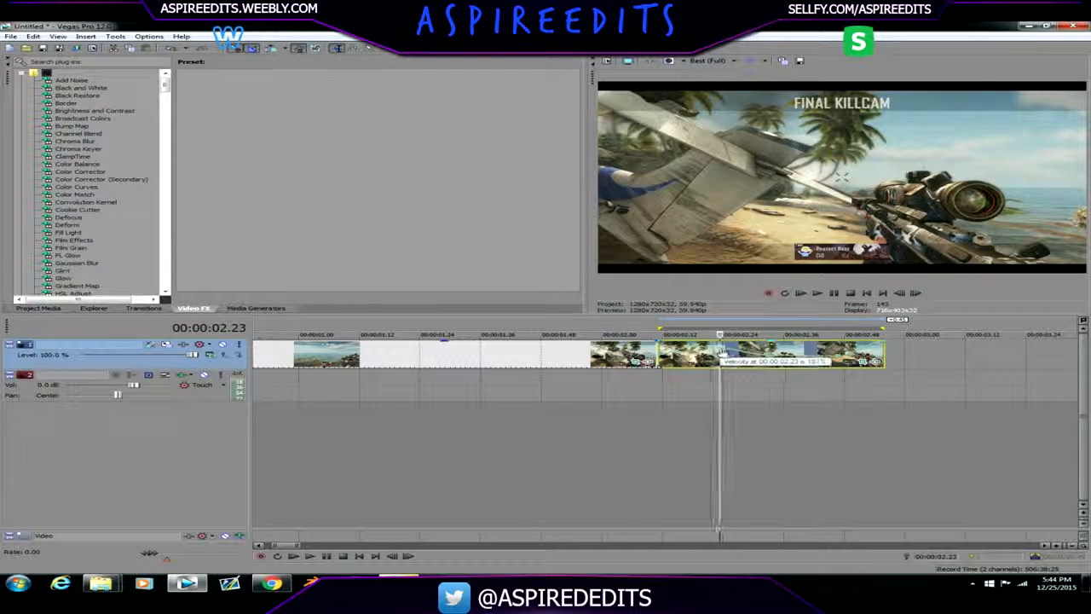
{"action": "left_click_drag", "start_coordinate": [724, 354], "coordinate": [749, 347]}
{"action": "left_click_drag", "start_coordinate": [814, 347], "coordinate": [787, 347]}
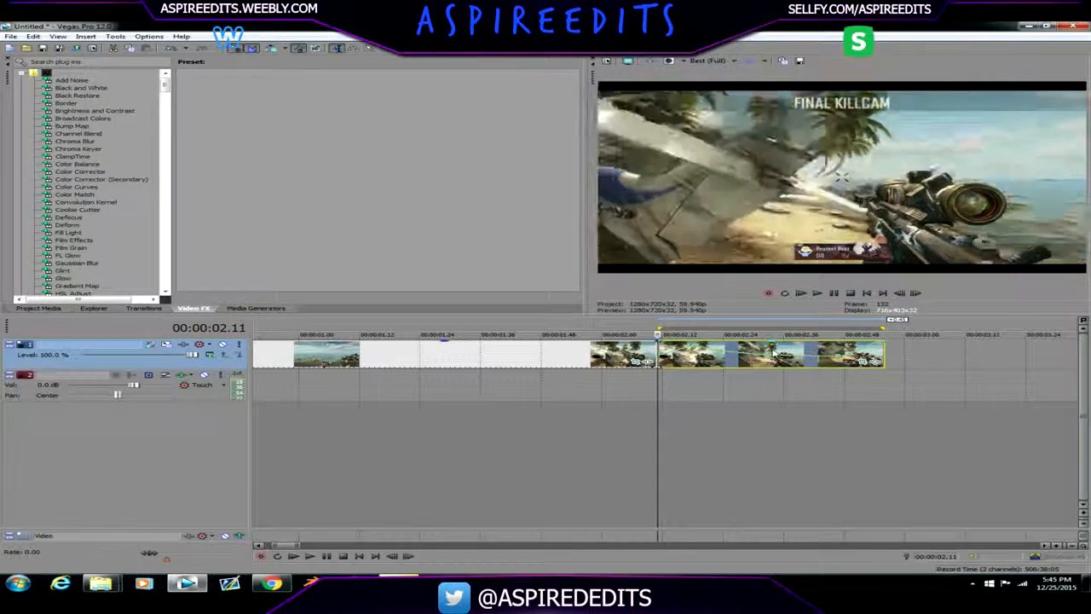
{"action": "key", "text": "space"}
{"action": "left_click", "coordinate": [817, 296]}
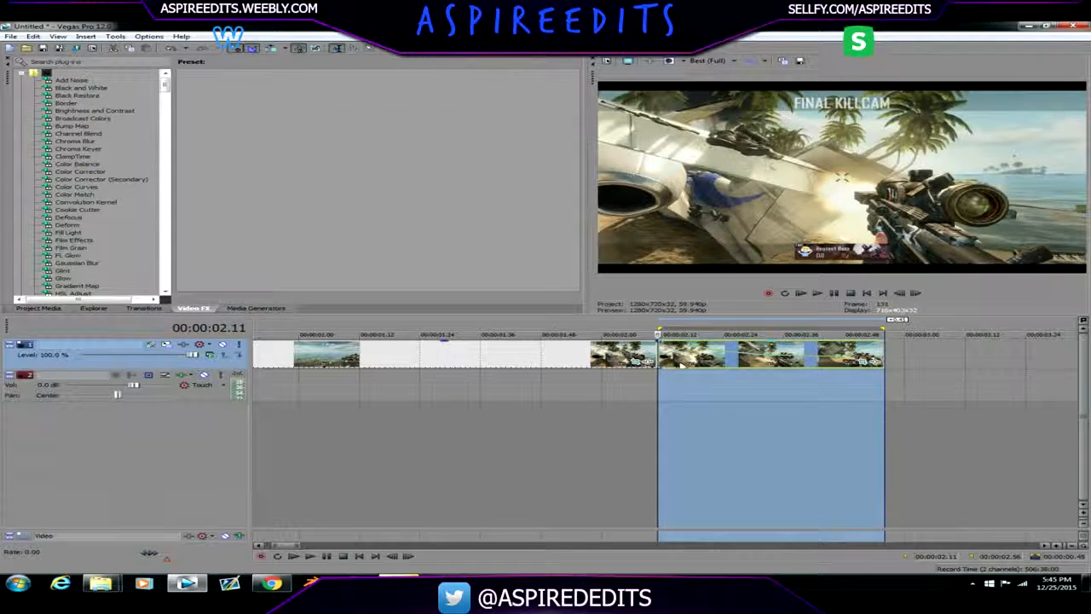
{"action": "left_click", "coordinate": [678, 363]}
{"action": "key", "text": "space"}
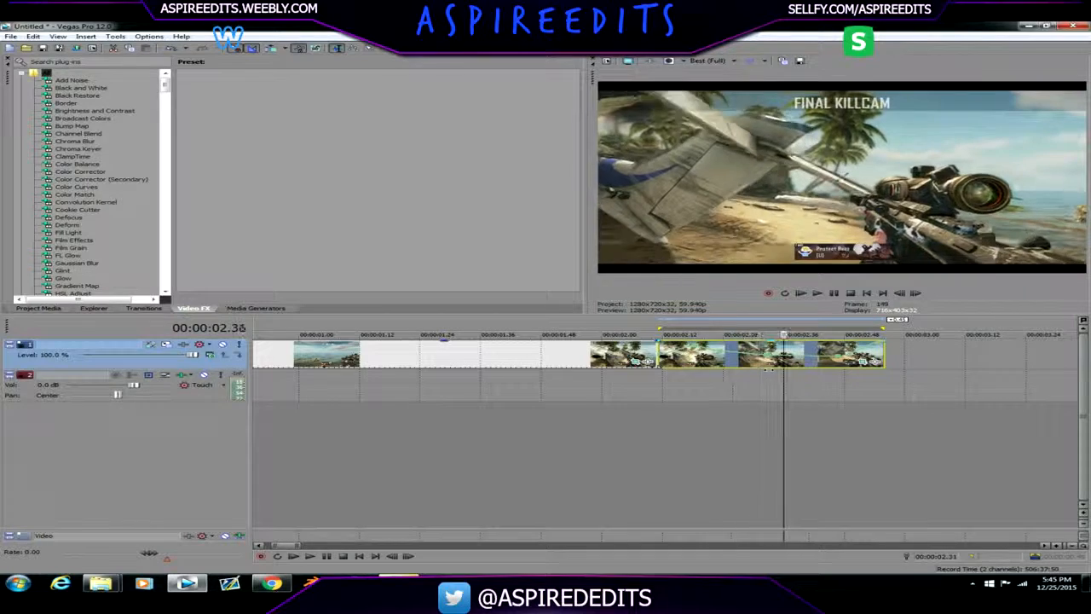
{"action": "key", "text": "space"}
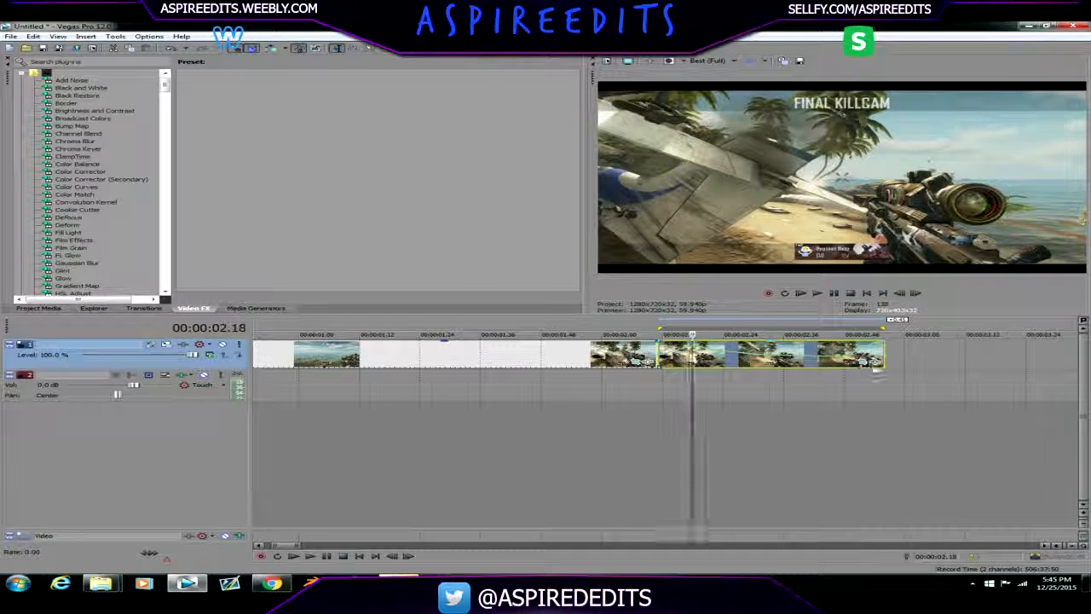
Open the second clip's Event Pan/Crop and add a zoomed-in keyframe rotated about 1.1° at 00:00:02.18
{"action": "left_click", "coordinate": [865, 362]}
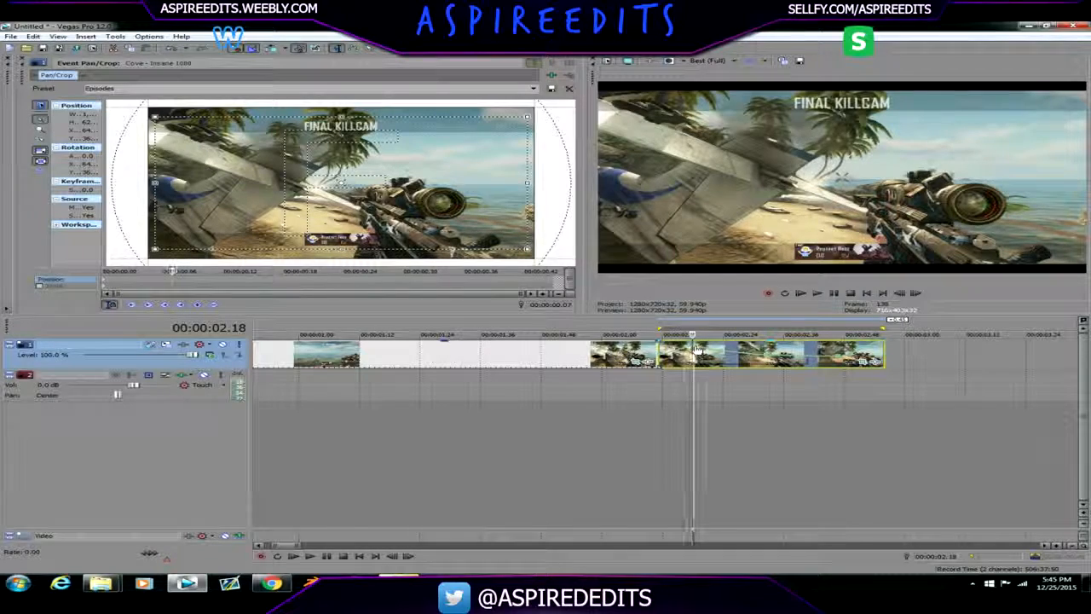
{"action": "mouse_move", "coordinate": [528, 251]}
{"action": "left_mouse_down"}
{"action": "mouse_move", "coordinate": [478, 254]}
{"action": "mouse_move", "coordinate": [531, 271]}
{"action": "left_mouse_up"}
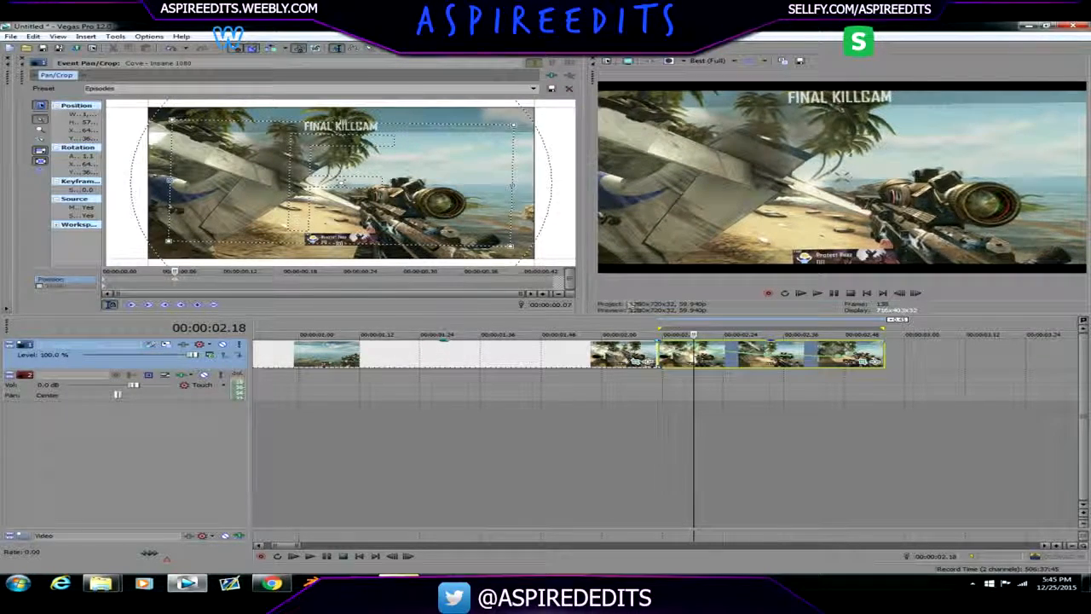
{"action": "key", "text": "space"}
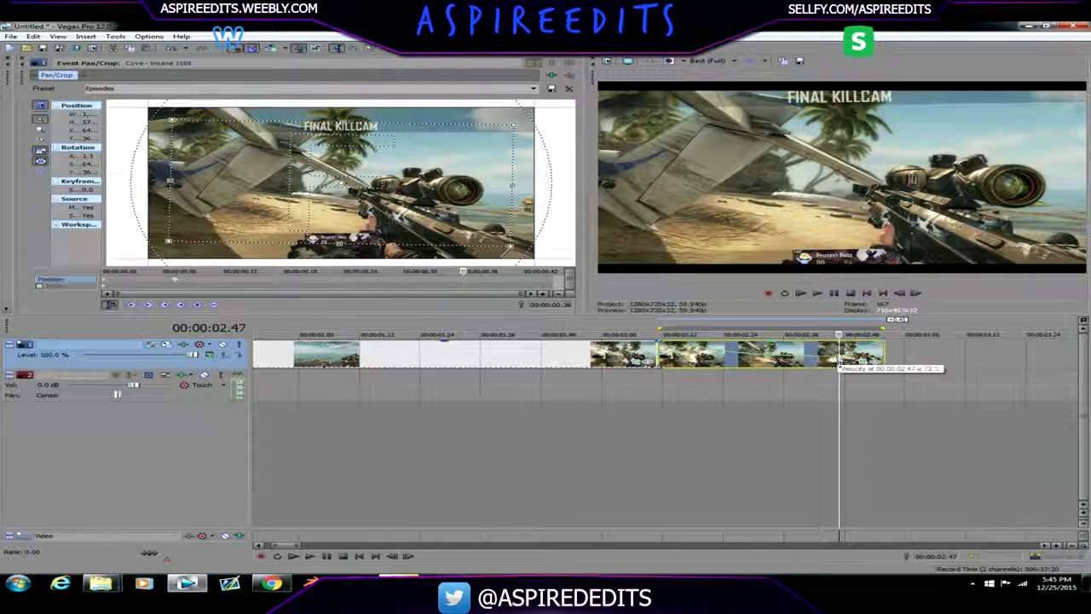
Add a pan/crop keyframe rotated about -1° at 00:00:02.47 and a tighter one rotated about 2.7° at the clip's end
{"action": "left_click_drag", "start_coordinate": [509, 246], "coordinate": [511, 254]}
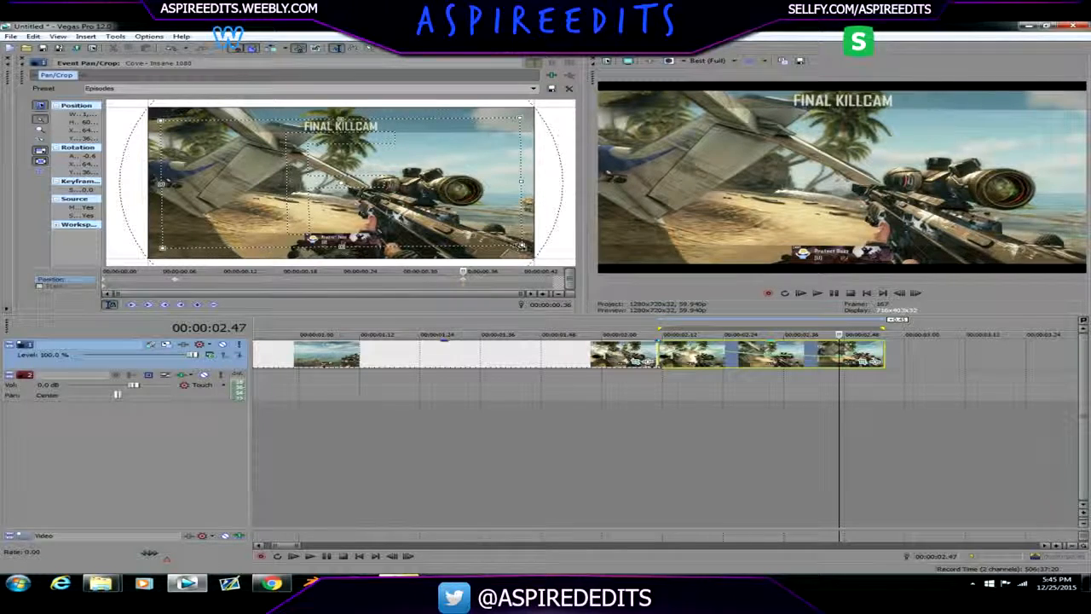
{"action": "left_click_drag", "start_coordinate": [504, 259], "coordinate": [506, 259]}
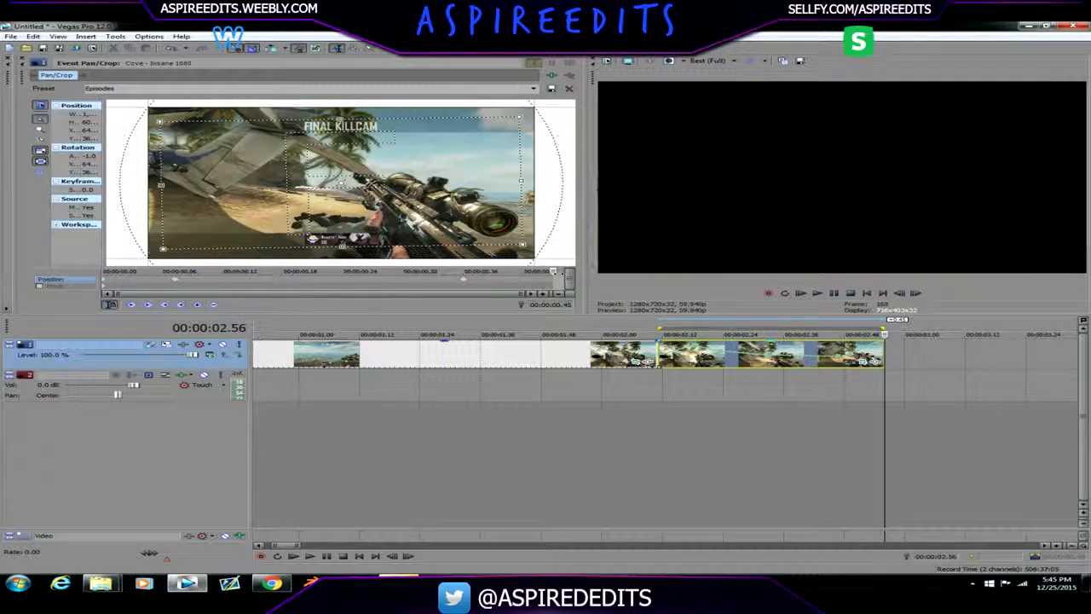
{"action": "left_click_drag", "start_coordinate": [530, 241], "coordinate": [479, 243]}
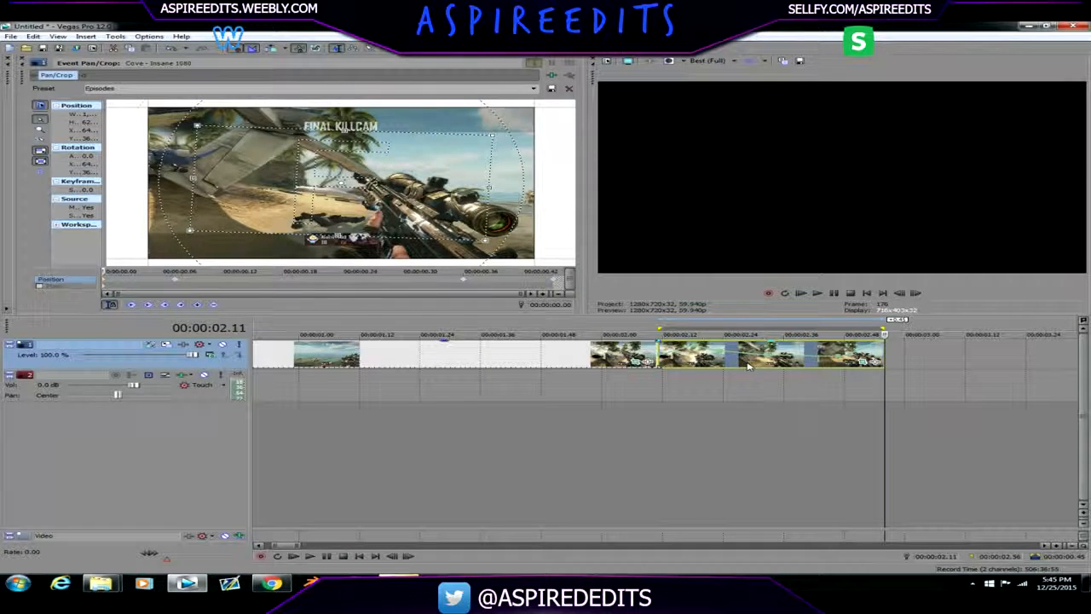
Select the second clip's time range, then examine the pan/crop shake frame by frame from 00:00:02.11 and in playback
{"action": "double_click", "coordinate": [747, 364]}
{"action": "key", "text": "Right"}
{"action": "key", "text": "Right"}
{"action": "key", "text": "Right"}
{"action": "key", "text": "Right"}
{"action": "key", "text": "Right"}
{"action": "key", "text": "Right"}
{"action": "key", "text": "Right"}
{"action": "key", "text": "Right"}
{"action": "key", "text": "Right"}
{"action": "key", "text": "Right"}
{"action": "key", "text": "Right"}
{"action": "key", "text": "Right"}
{"action": "key", "text": "Right"}
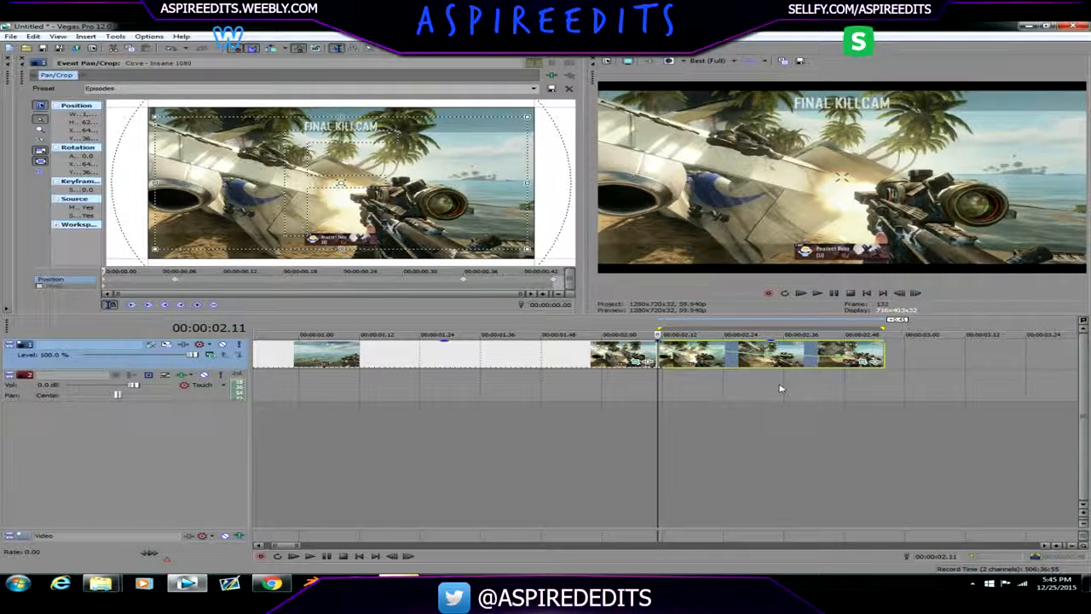
{"action": "key", "text": "Right"}
{"action": "key", "text": "Right"}
{"action": "key", "text": "Right"}
{"action": "key", "text": "Right"}
{"action": "key", "text": "Right"}
{"action": "key", "text": "Right"}
{"action": "key", "text": "Right"}
{"action": "key", "text": "Right"}
{"action": "key", "text": "Right"}
{"action": "key", "text": "Right"}
{"action": "key", "text": "Right"}
{"action": "key", "text": "Right"}
{"action": "key", "text": "Right"}
{"action": "key", "text": "Right"}
{"action": "key", "text": "Right"}
{"action": "key", "text": "Right"}
{"action": "key", "text": "Right"}
{"action": "key", "text": "Right"}
{"action": "key", "text": "Right"}
{"action": "key", "text": "Right"}
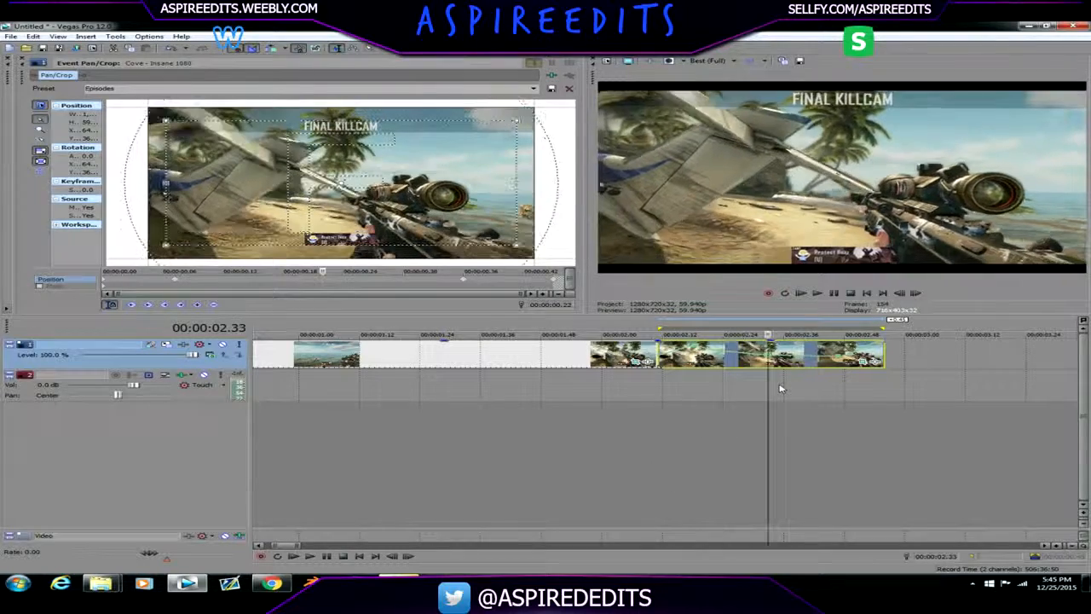
{"action": "key", "text": "space"}
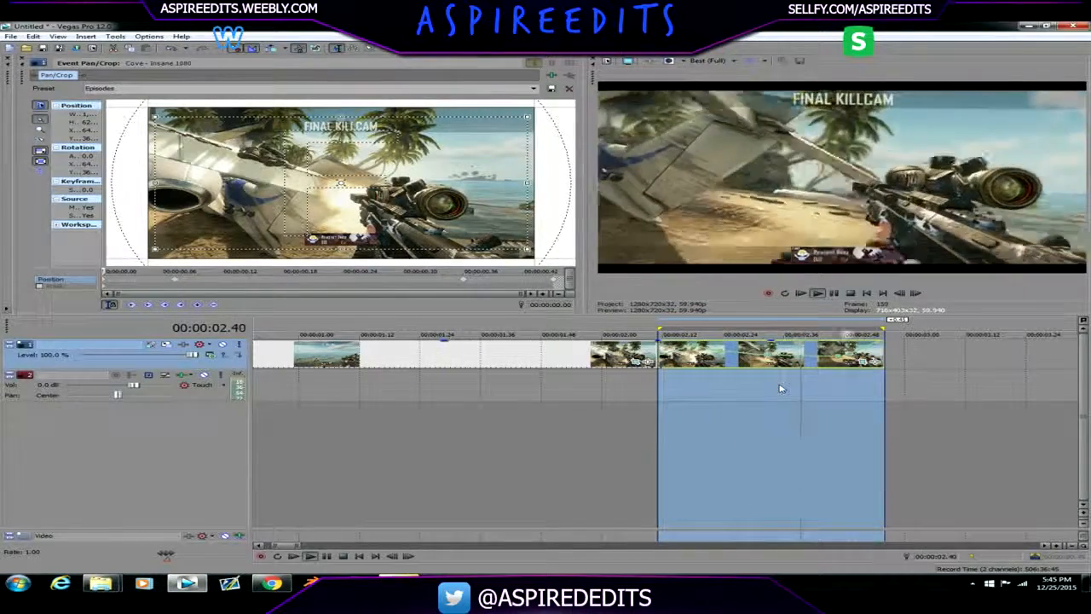
{"action": "key", "text": "space"}
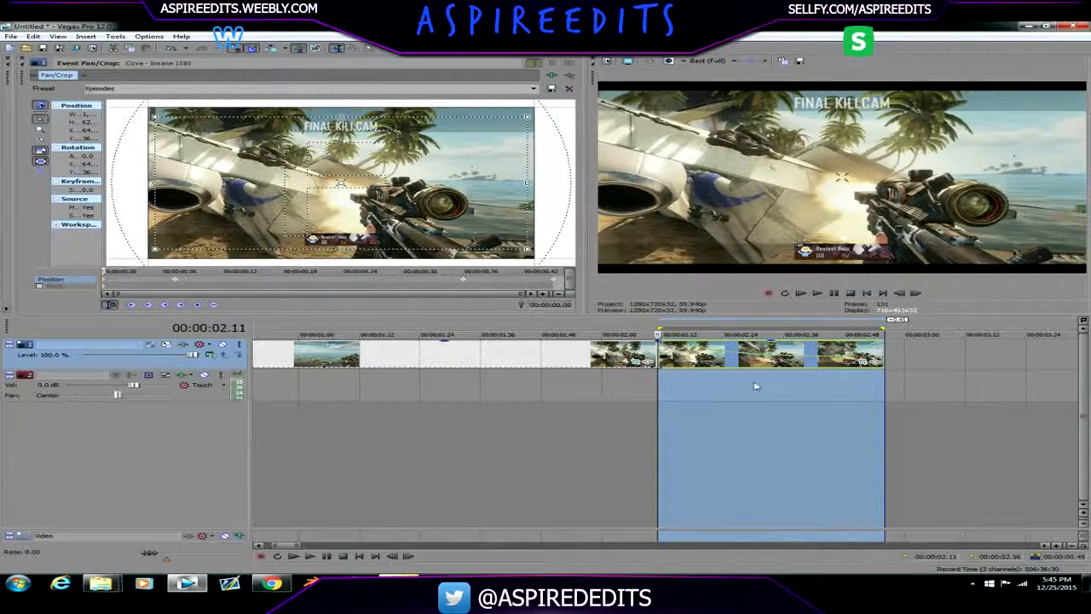
Add a pan/crop keyframe at 00:00:02.14 with the crop frame slightly shifted and rotated about -0.3°
{"action": "left_click", "coordinate": [182, 347]}
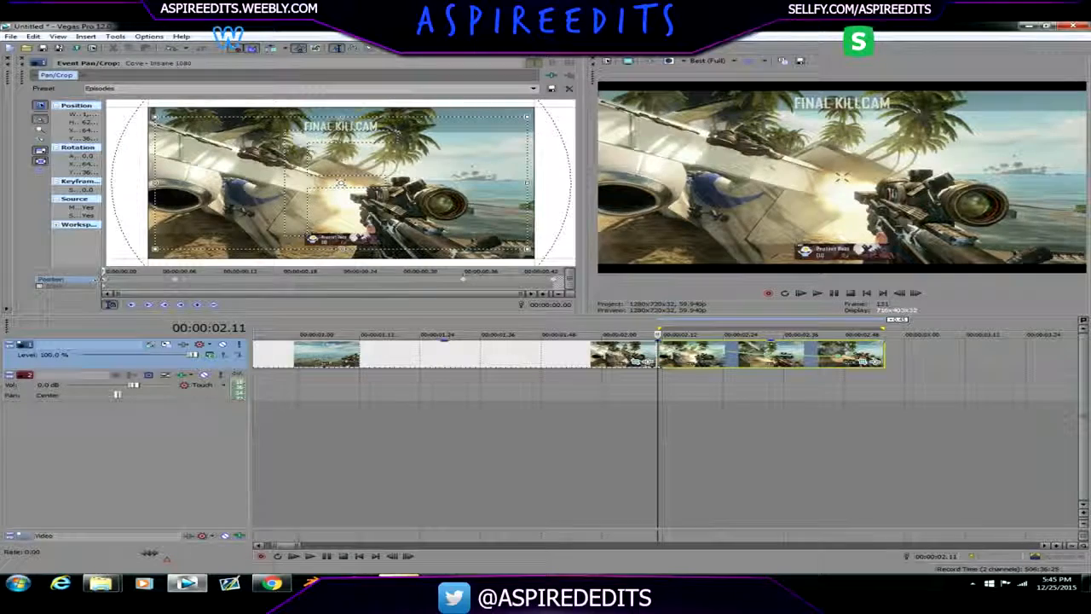
{"action": "key", "text": "Right"}
{"action": "key", "text": "Right"}
{"action": "key", "text": "Right"}
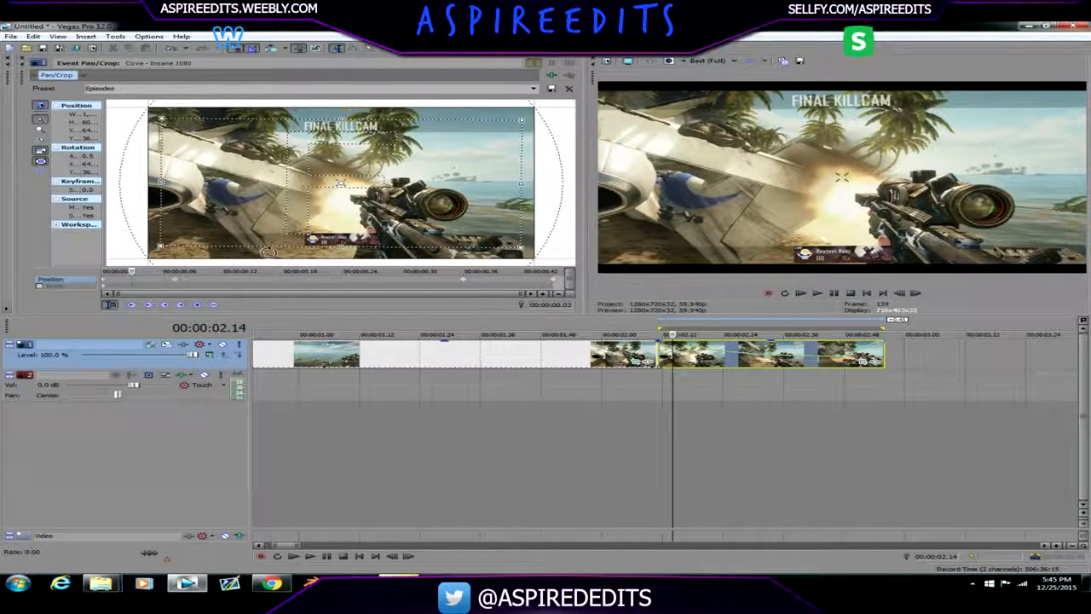
{"action": "left_click_drag", "start_coordinate": [281, 222], "coordinate": [278, 221]}
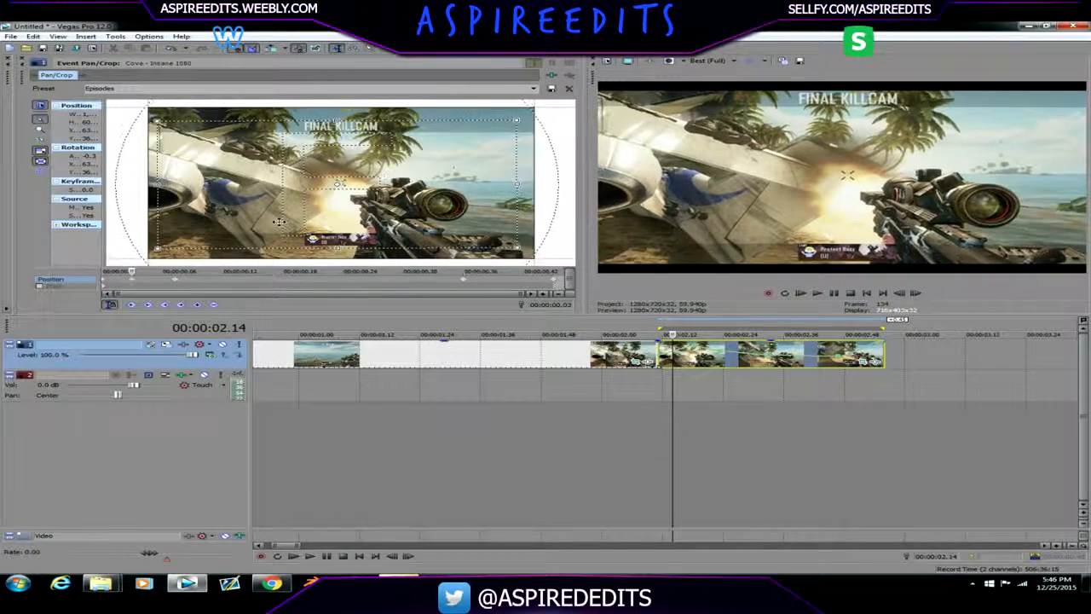
Compare the frames around 00:00:02.14 and move its pan/crop keyframe slightly earlier in the clip
{"action": "key", "text": "Right"}
{"action": "key", "text": "Right"}
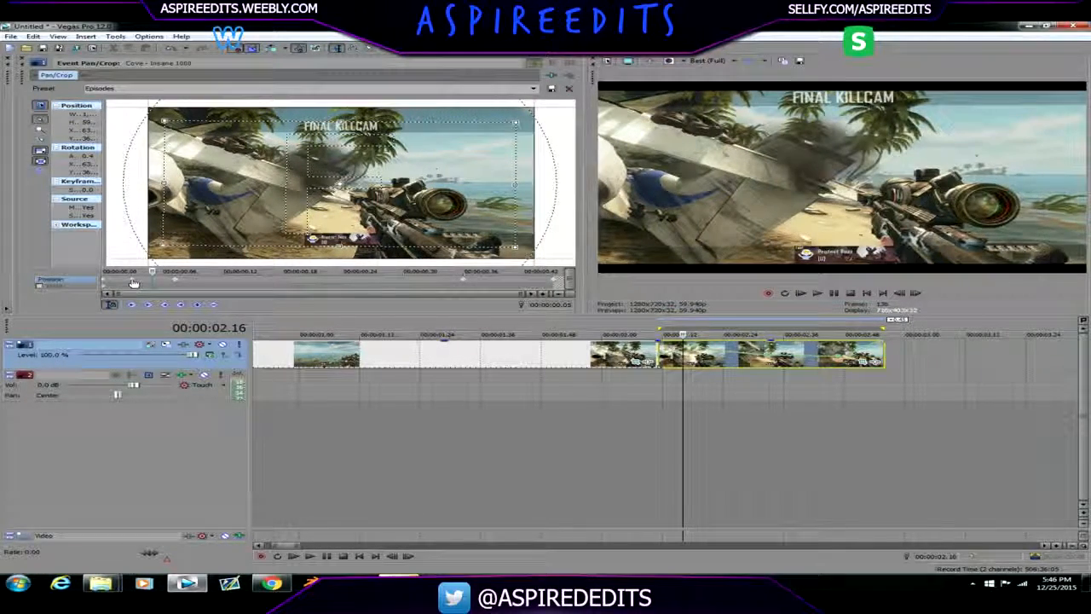
{"action": "key", "text": "Left"}
{"action": "key", "text": "Left"}
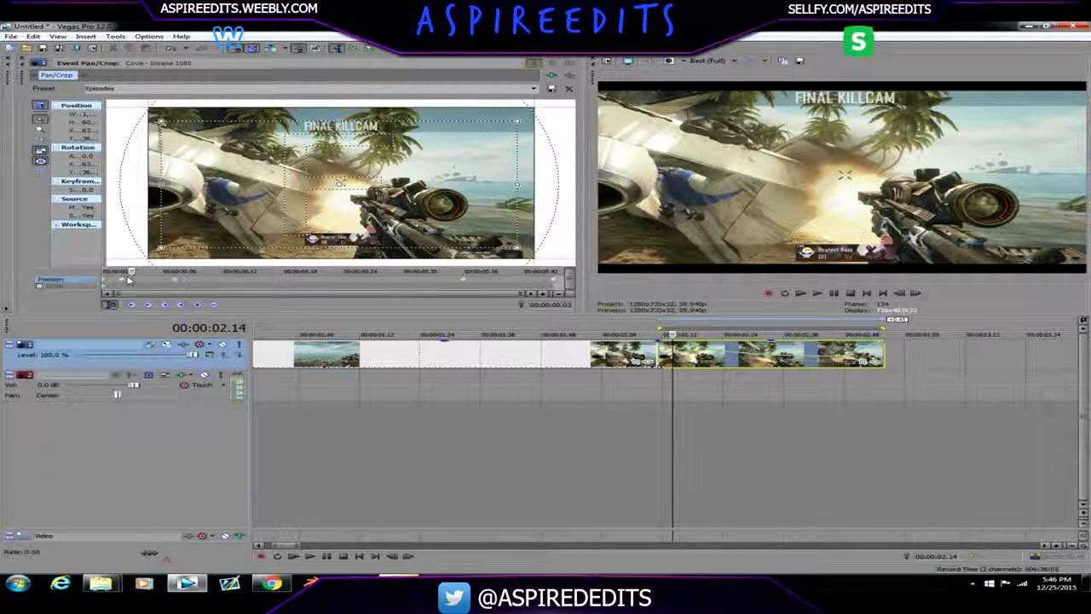
{"action": "key", "text": "Right"}
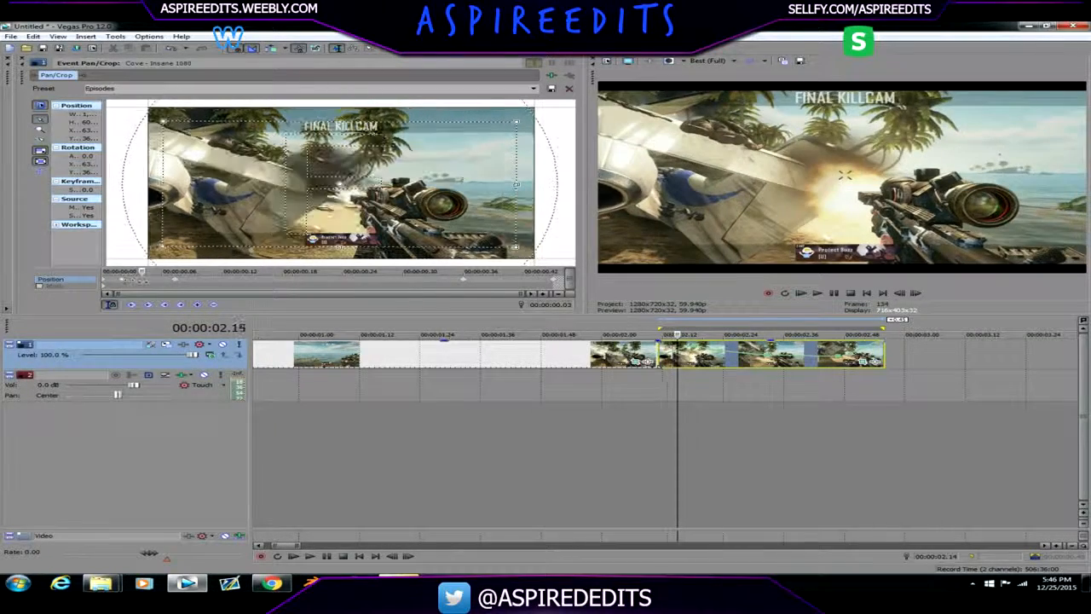
Add a pan/crop keyframe at 00:00:02.16 with the crop frame shifted and rotated about -1.5°
{"action": "key", "text": "Right"}
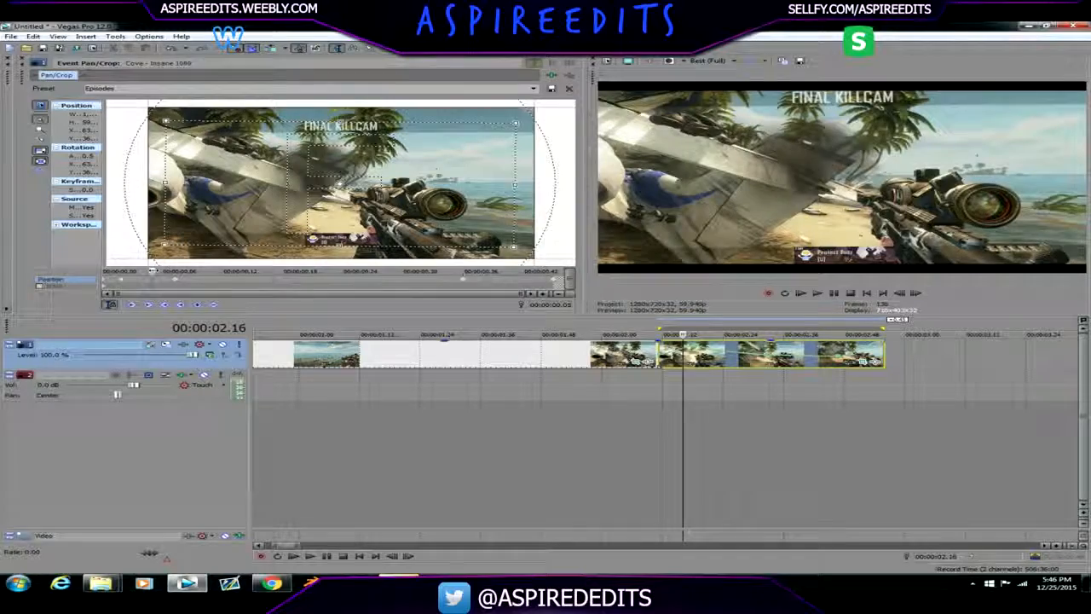
{"action": "key", "text": "Left"}
{"action": "key", "text": "Left"}
{"action": "key", "text": "Left"}
{"action": "key", "text": "Right"}
{"action": "key", "text": "Right"}
{"action": "key", "text": "Right"}
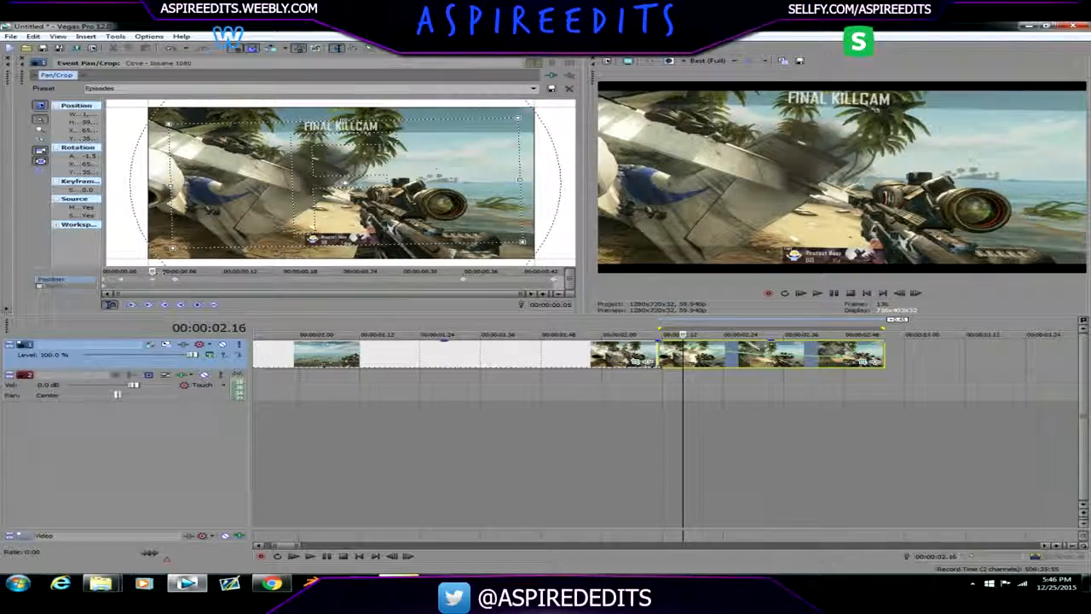
Add a pan/crop keyframe at 00:00:02.23 with the crop frame slightly shifted and rotated about 0.3°
{"action": "key", "text": "Right"}
{"action": "key", "text": "Right"}
{"action": "key", "text": "Right"}
{"action": "key", "text": "Right"}
{"action": "key", "text": "Right"}
{"action": "key", "text": "Left"}
{"action": "key", "text": "Left"}
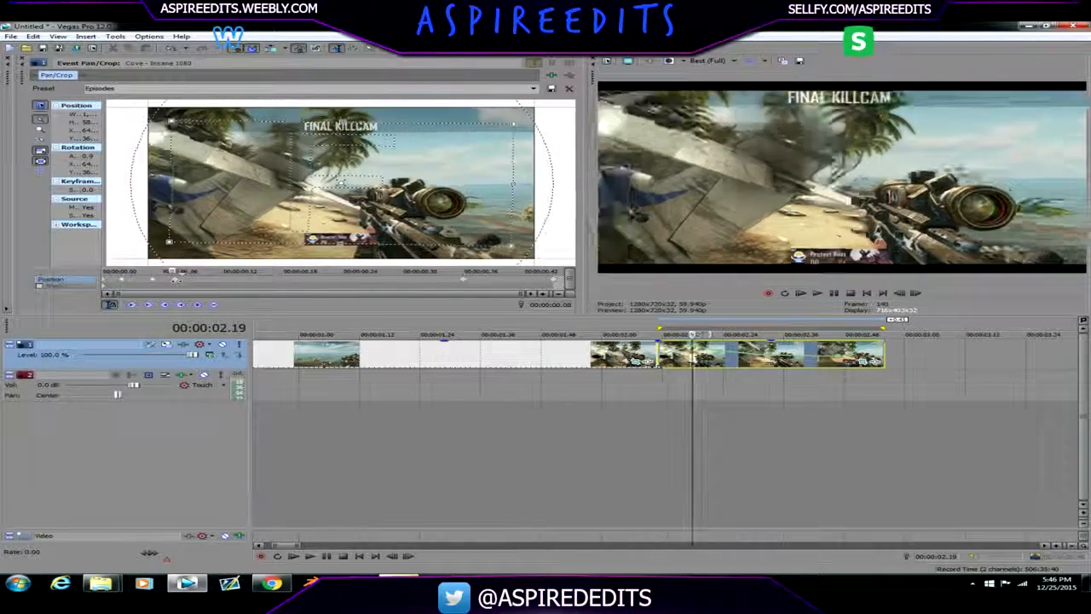
{"action": "key", "text": "Right"}
{"action": "key", "text": "Right"}
{"action": "key", "text": "Right"}
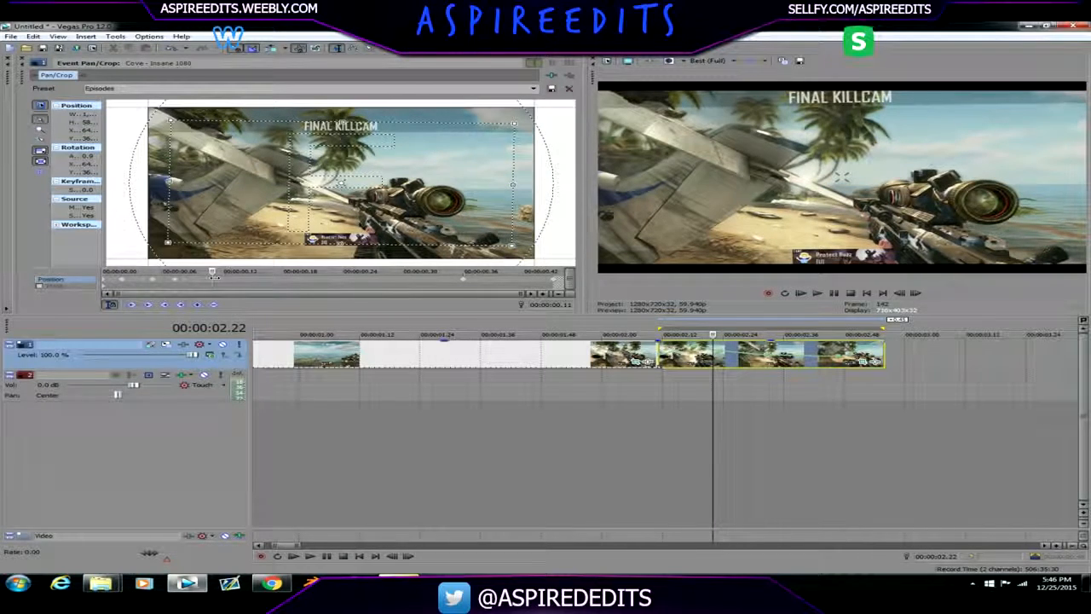
{"action": "key", "text": "Right"}
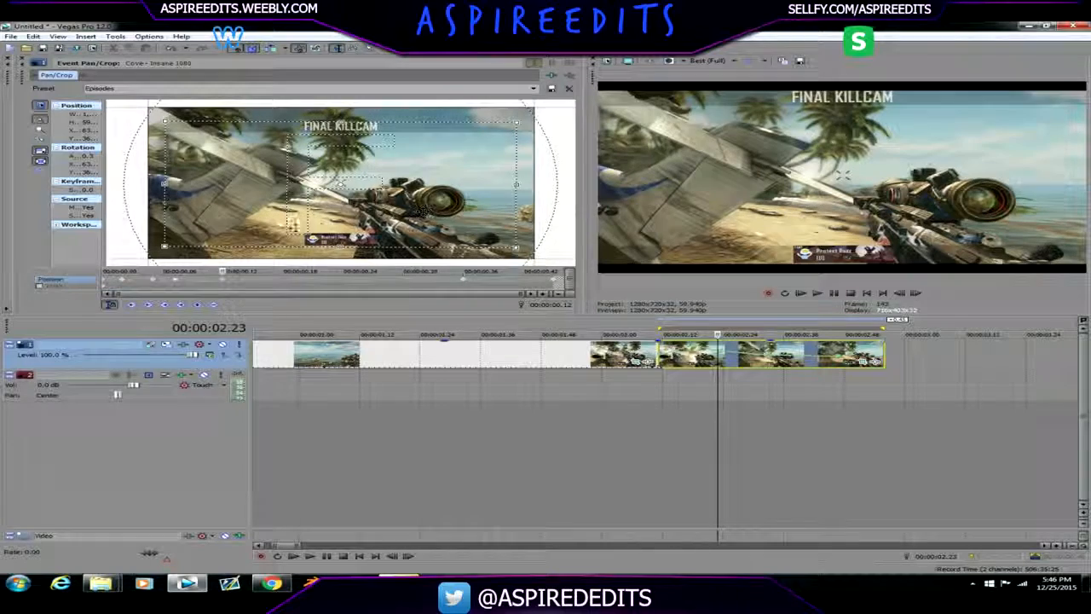
Add a pan/crop keyframe at 00:00:02.31 with the crop frame shifted and rotated about 1.2°
{"action": "left_click_drag", "start_coordinate": [224, 290], "coordinate": [309, 292]}
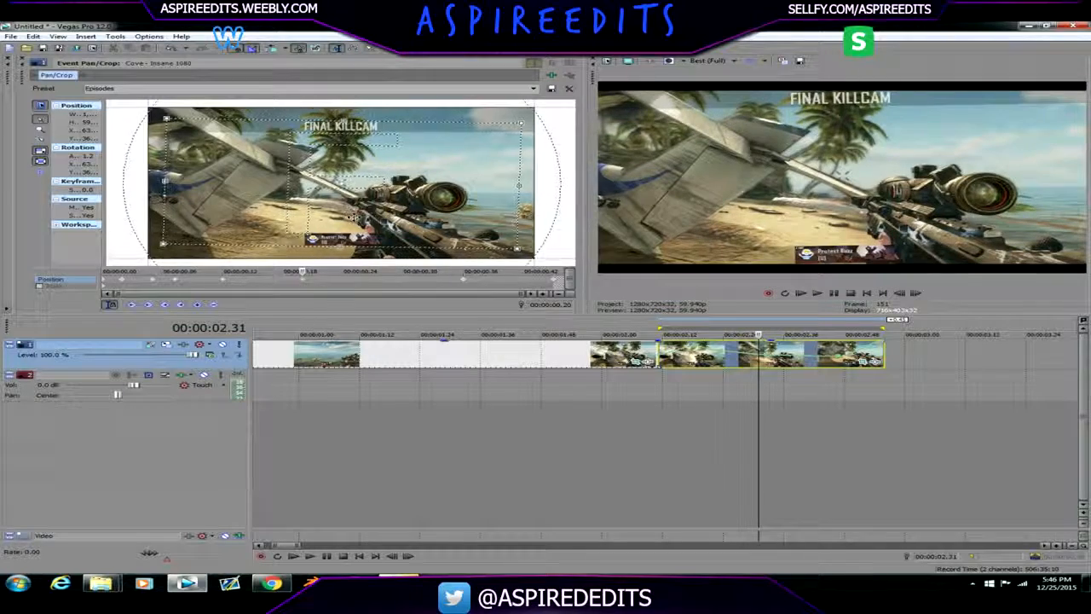
{"action": "left_click_drag", "start_coordinate": [521, 247], "coordinate": [523, 246]}
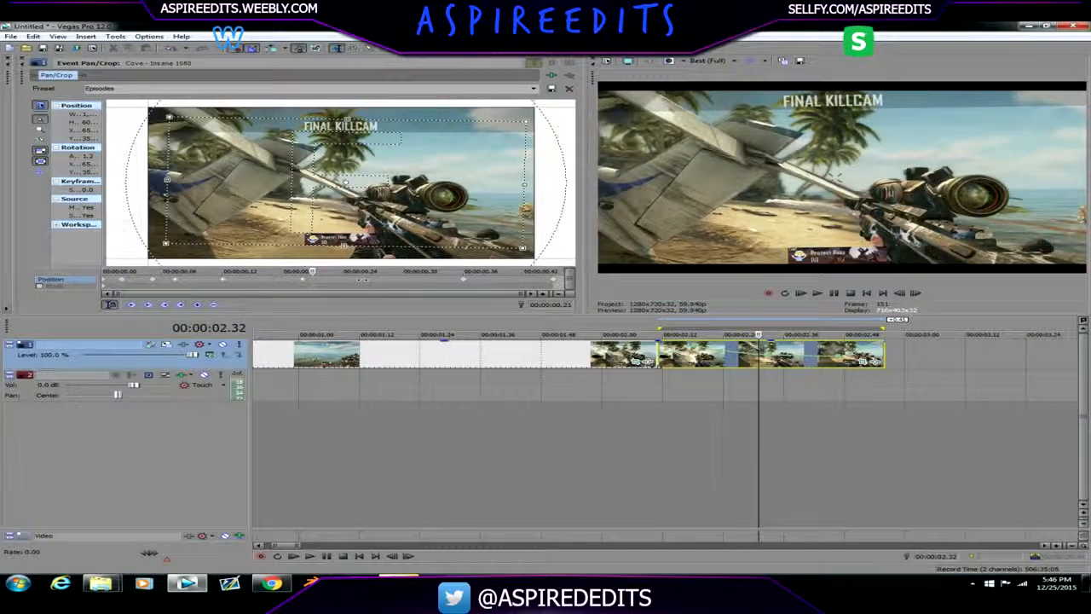
Add a pan/crop keyframe at 00:00:02.39 with the crop frame slightly shifted and rotated about -0.8°
{"action": "left_click_drag", "start_coordinate": [312, 271], "coordinate": [382, 271]}
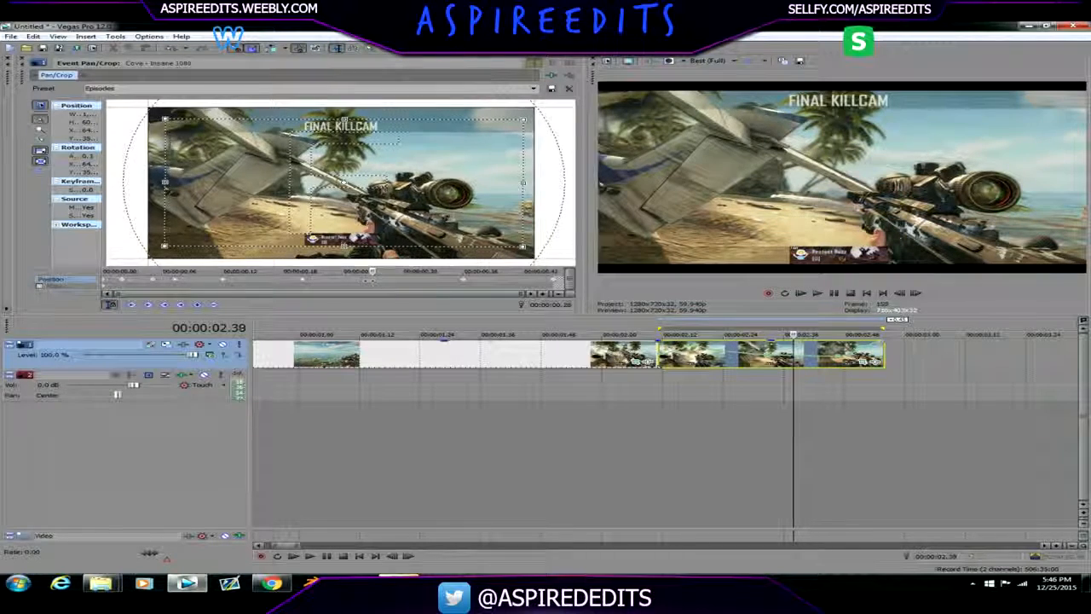
{"action": "left_click_drag", "start_coordinate": [372, 273], "coordinate": [382, 252]}
{"action": "left_click_drag", "start_coordinate": [357, 218], "coordinate": [353, 218]}
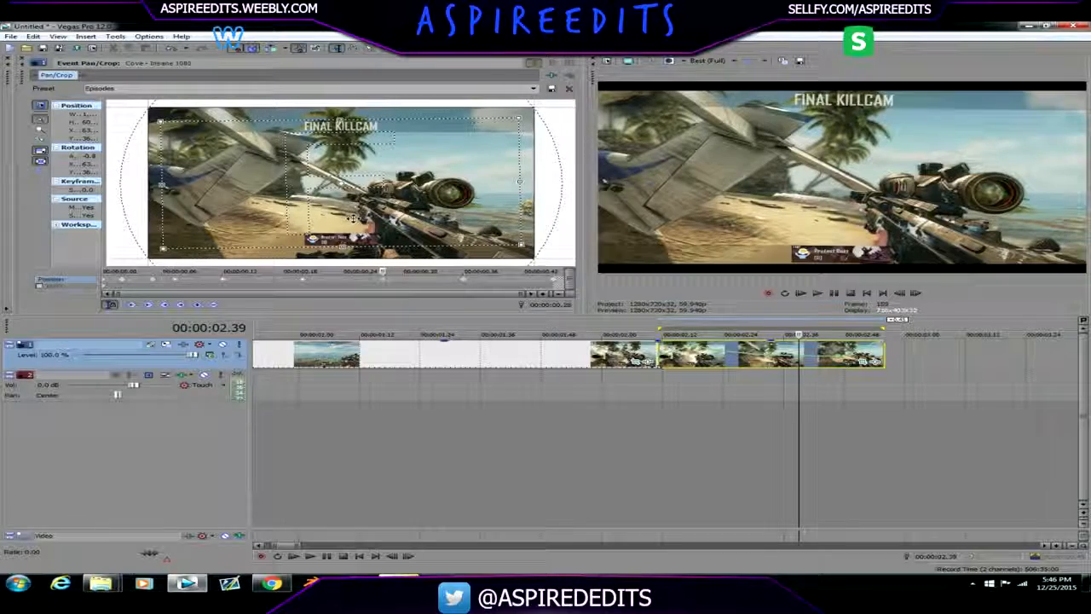
Check the pan/crop keyframe at the clip's end and play the second clip's time range to review the shake
{"action": "left_click_drag", "start_coordinate": [418, 277], "coordinate": [633, 290]}
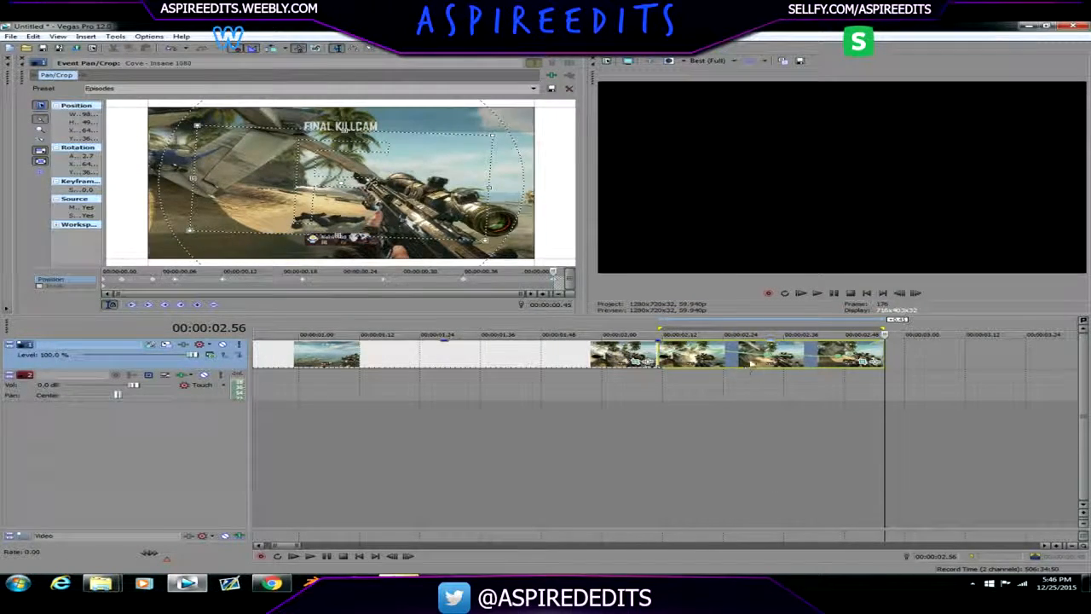
{"action": "left_click", "coordinate": [749, 362]}
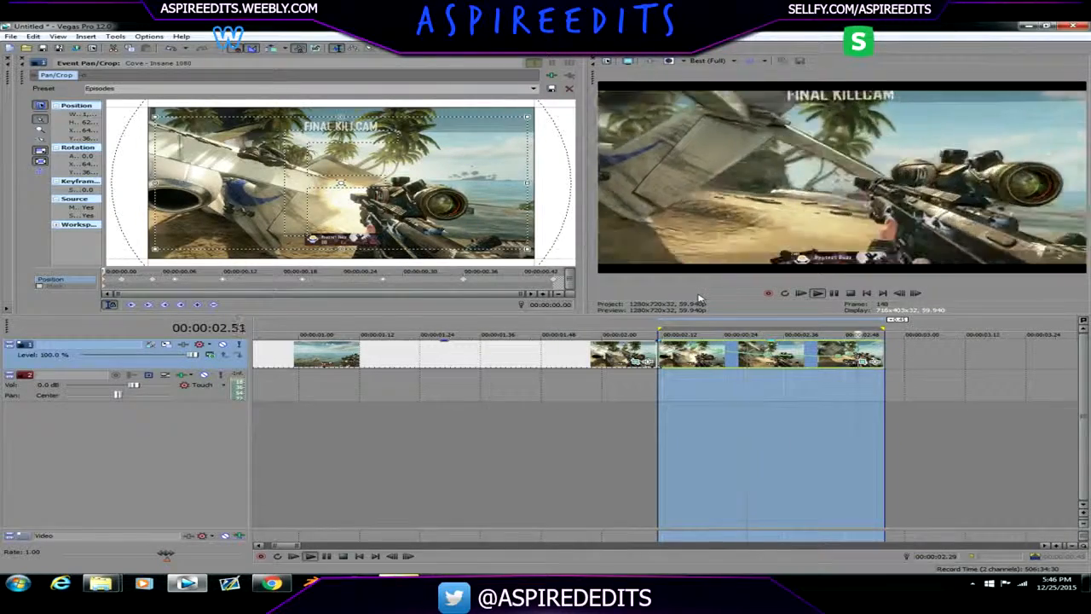
{"action": "key", "text": "space"}
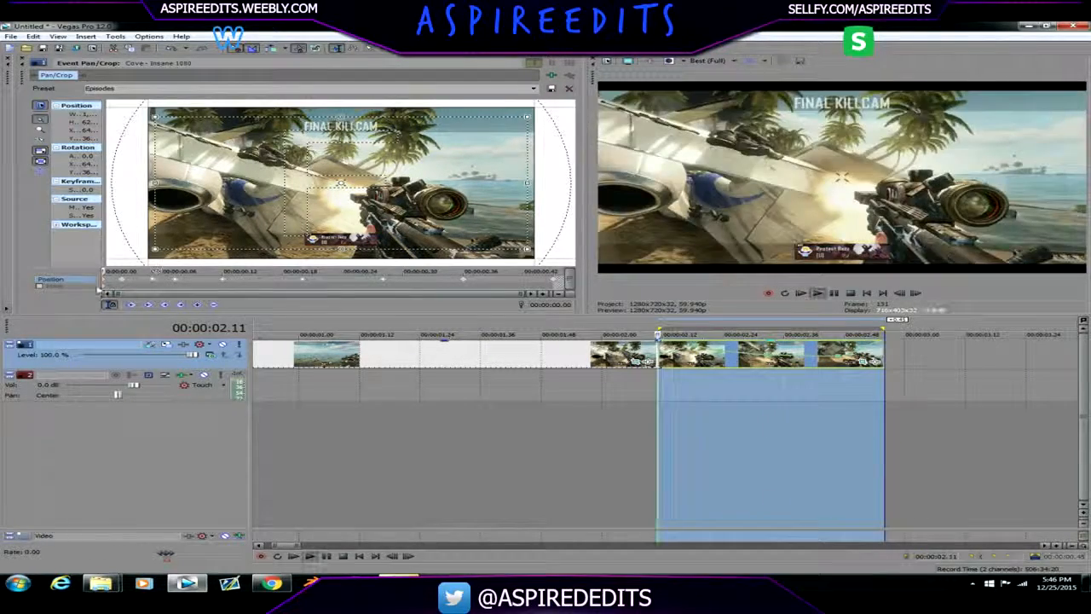
Step frame by frame through the start of the second clip and play it to check the pan/crop shake
{"action": "key", "text": "space"}
{"action": "key", "text": "Right"}
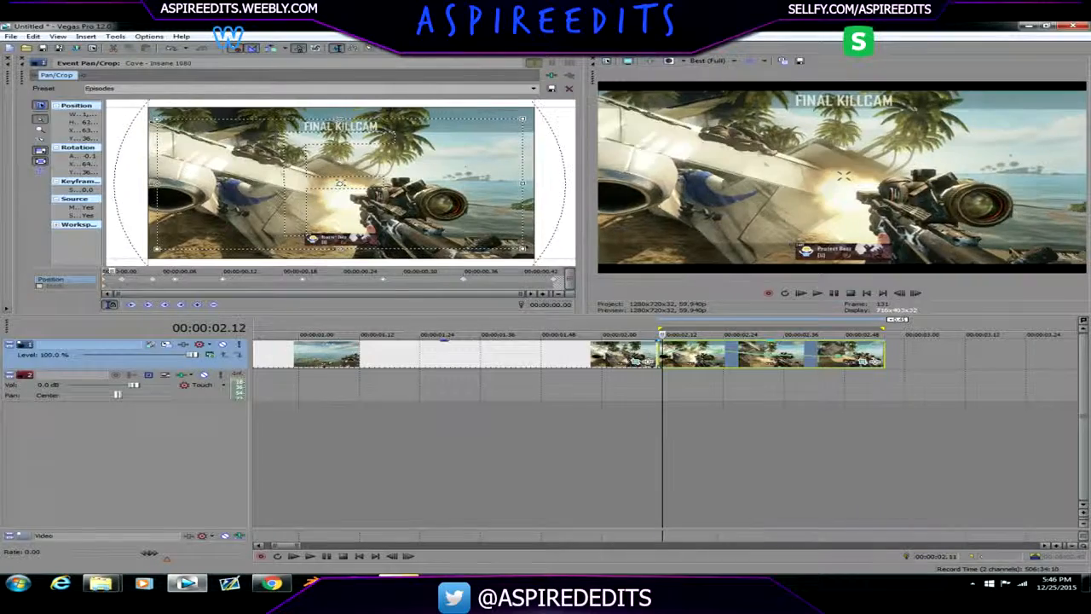
{"action": "key", "text": "Right"}
{"action": "key", "text": "Right"}
{"action": "key", "text": "Right"}
{"action": "key", "text": "Right"}
{"action": "key", "text": "Right"}
{"action": "key", "text": "Left"}
{"action": "key", "text": "Left"}
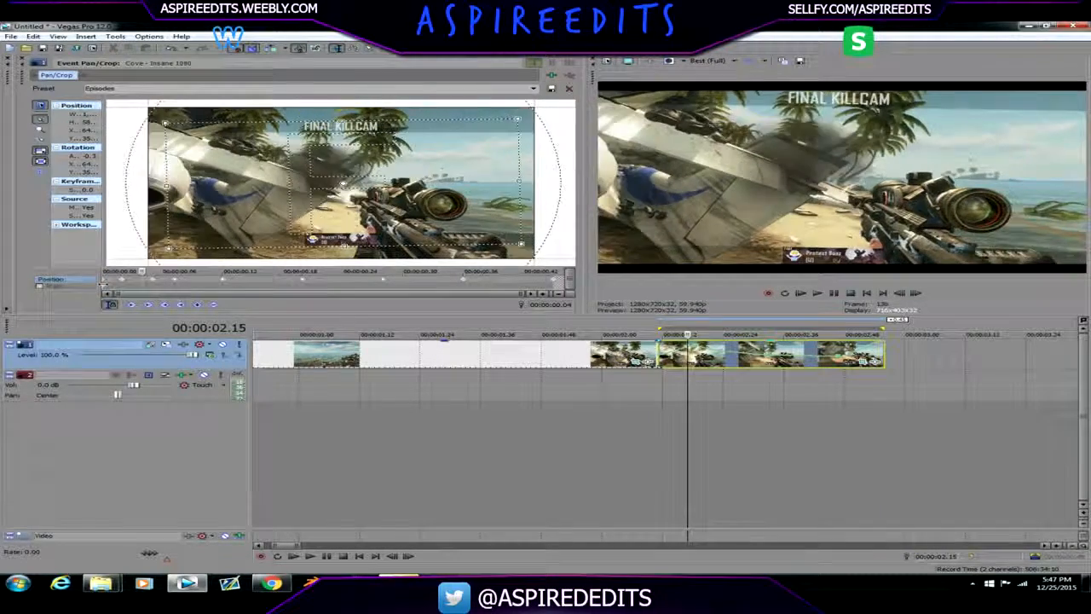
{"action": "key", "text": "Left"}
{"action": "key", "text": "Left"}
{"action": "key", "text": "Left"}
{"action": "key", "text": "Left"}
{"action": "key", "text": "space"}
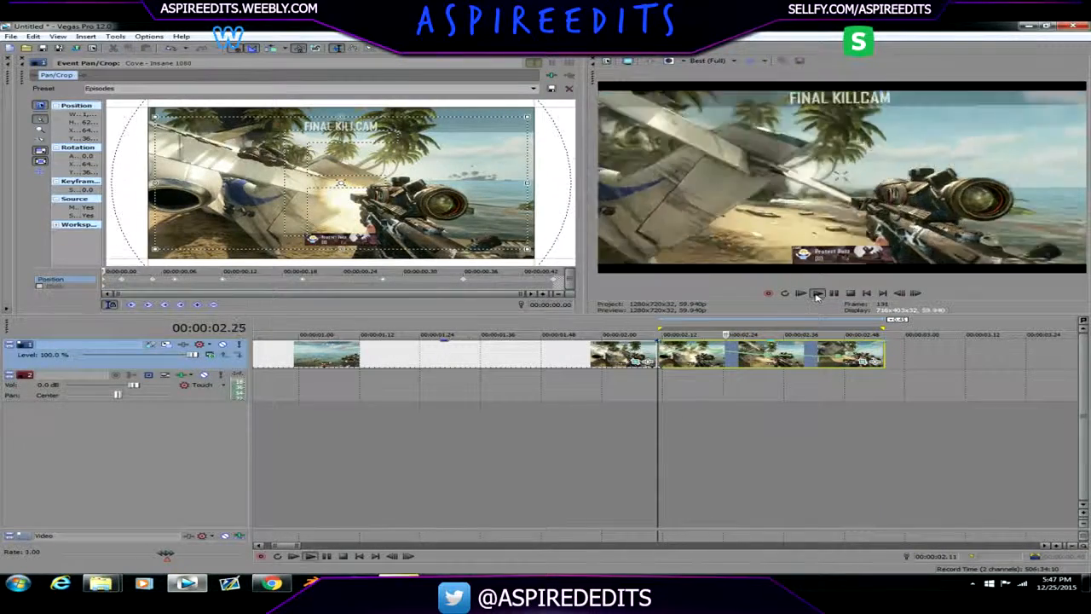
{"action": "key", "text": "space"}
Step back to the second clip's start at 00:00:02.11 and play the shake through past the clip's end
{"action": "left_click", "coordinate": [691, 367]}
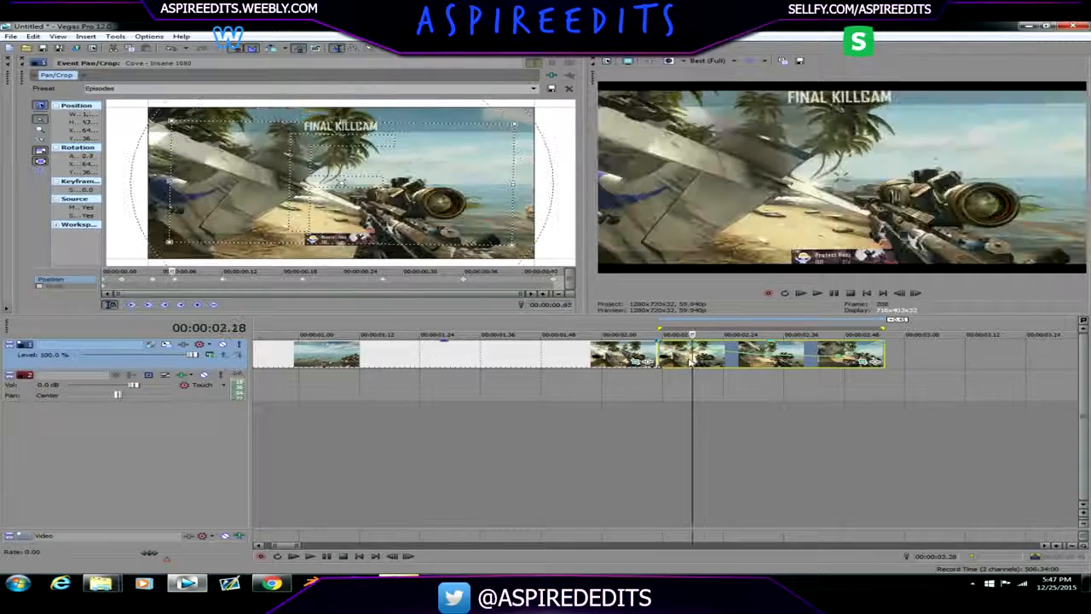
{"action": "key", "text": "Left"}
{"action": "key", "text": "Left"}
{"action": "key", "text": "Left"}
{"action": "key", "text": "Left"}
{"action": "key", "text": "Left"}
{"action": "key", "text": "Left"}
{"action": "key", "text": "Left"}
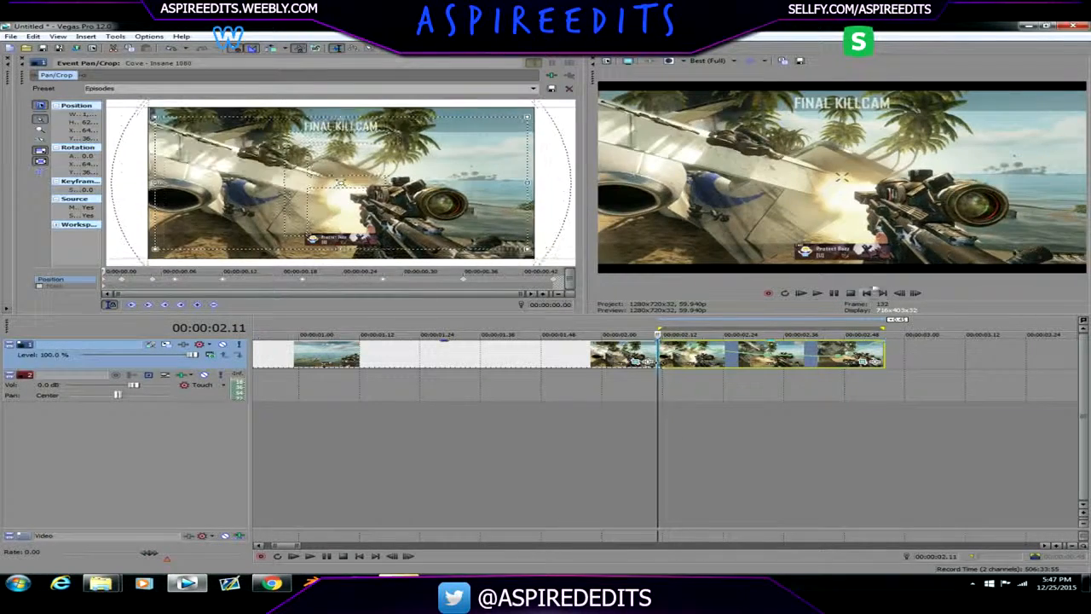
{"action": "left_click", "coordinate": [820, 295]}
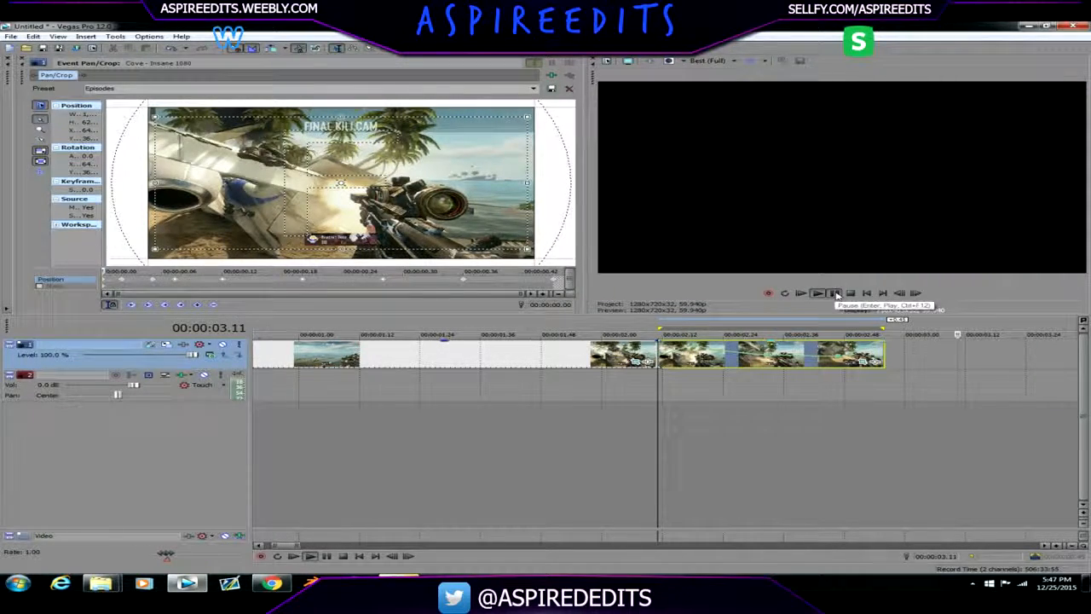
{"action": "left_click", "coordinate": [834, 293]}
Examine the shake frame by frame from 00:00:02.16 to 00:00:02.32 in the second clip
{"action": "left_click", "coordinate": [683, 365]}
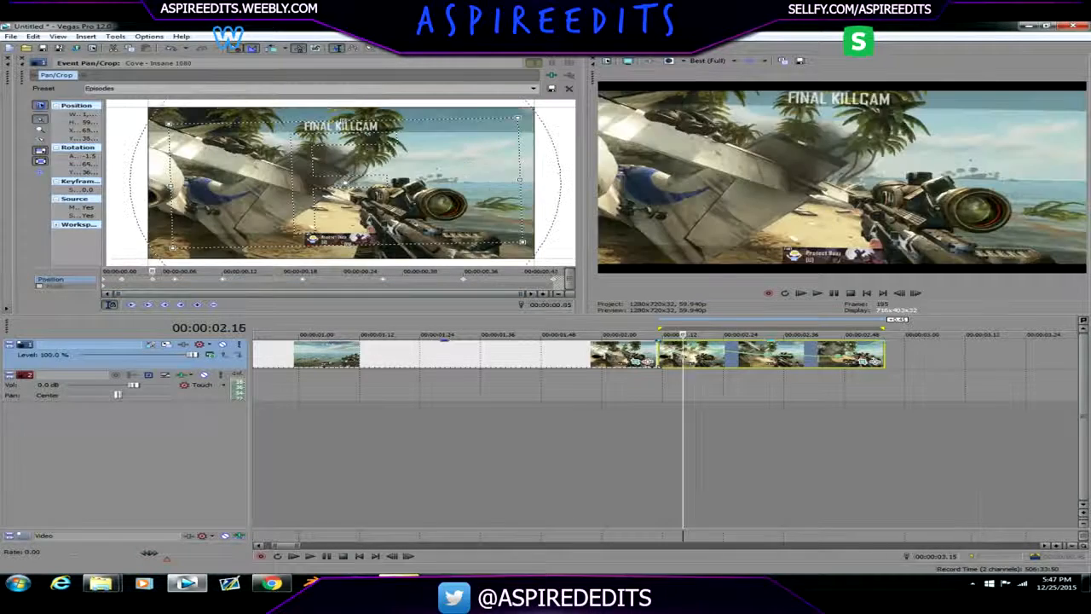
{"action": "key", "text": "Right"}
{"action": "key", "text": "Right"}
{"action": "key", "text": "Right"}
{"action": "key", "text": "Right"}
{"action": "key", "text": "Right"}
{"action": "key", "text": "Right"}
{"action": "key", "text": "Right"}
{"action": "key", "text": "Right"}
{"action": "key", "text": "Right"}
{"action": "key", "text": "Right"}
{"action": "key", "text": "Right"}
{"action": "key", "text": "Right"}
{"action": "key", "text": "Right"}
{"action": "key", "text": "Right"}
{"action": "key", "text": "Right"}
{"action": "key", "text": "Right"}
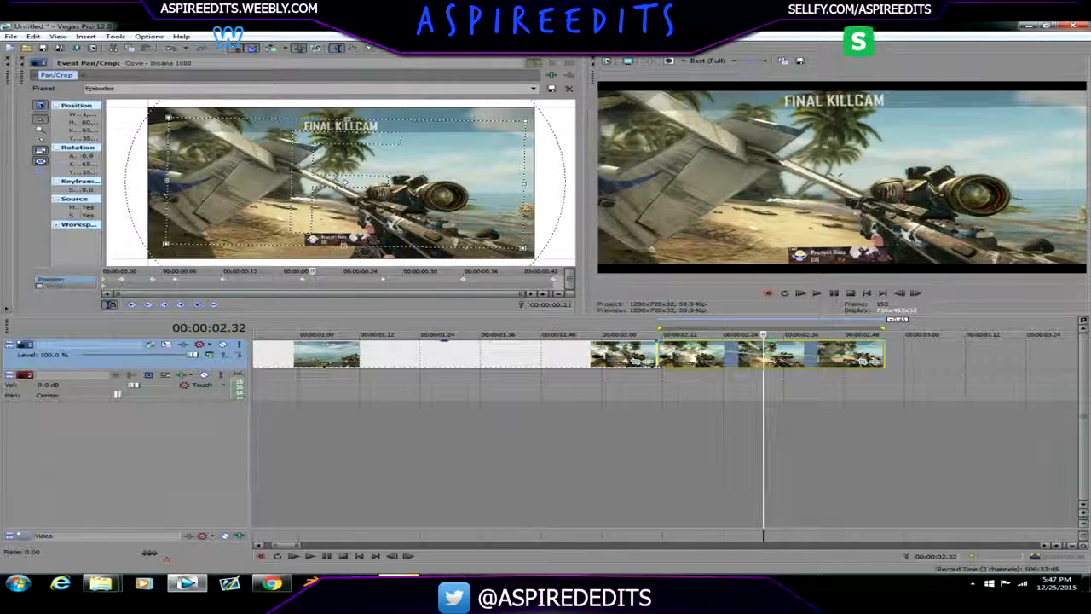
Delete the pan/crop keyframe at 00:00:02.39 and check the frames just before it
{"action": "left_click", "coordinate": [383, 280]}
{"action": "right_click", "coordinate": [383, 281]}
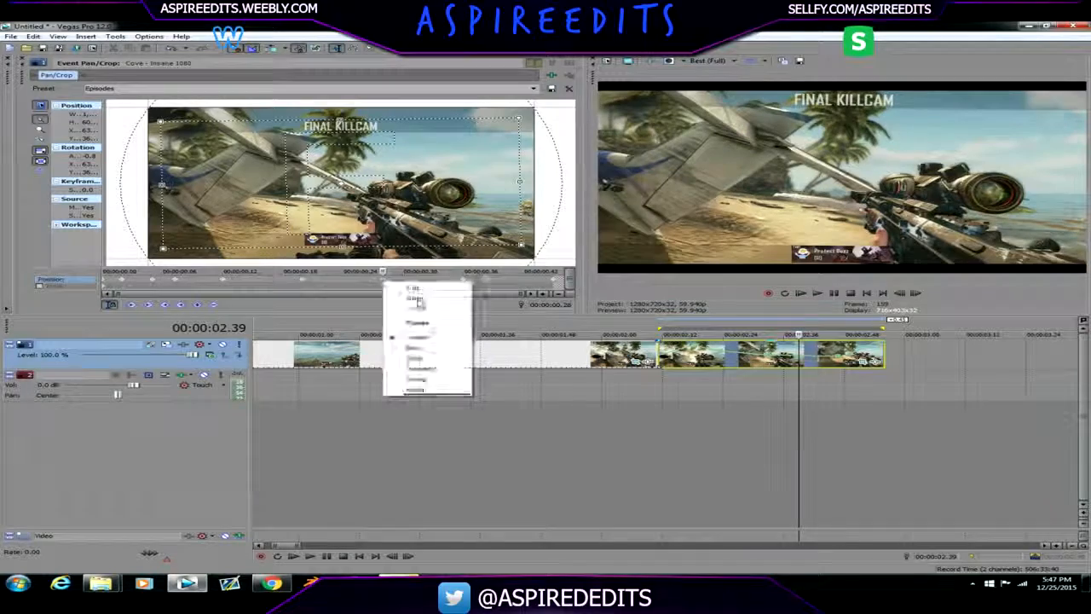
{"action": "left_click", "coordinate": [418, 323]}
{"action": "key", "text": "Left"}
{"action": "key", "text": "Left"}
{"action": "key", "text": "Left"}
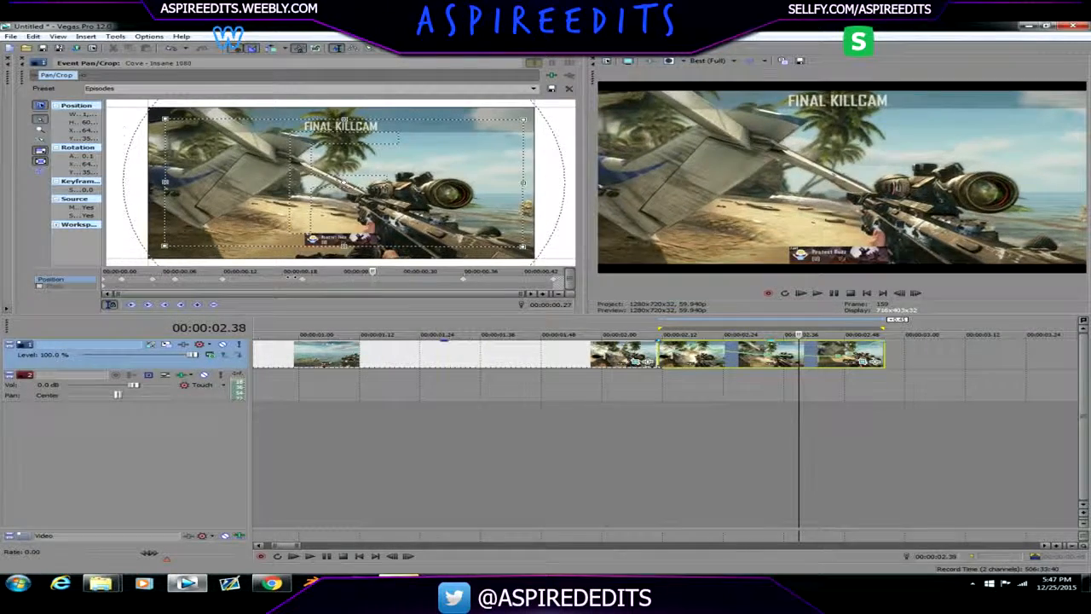
Apply the RSMB motion blur effect with the (Default) preset to the second clip
{"action": "left_click", "coordinate": [21, 62]}
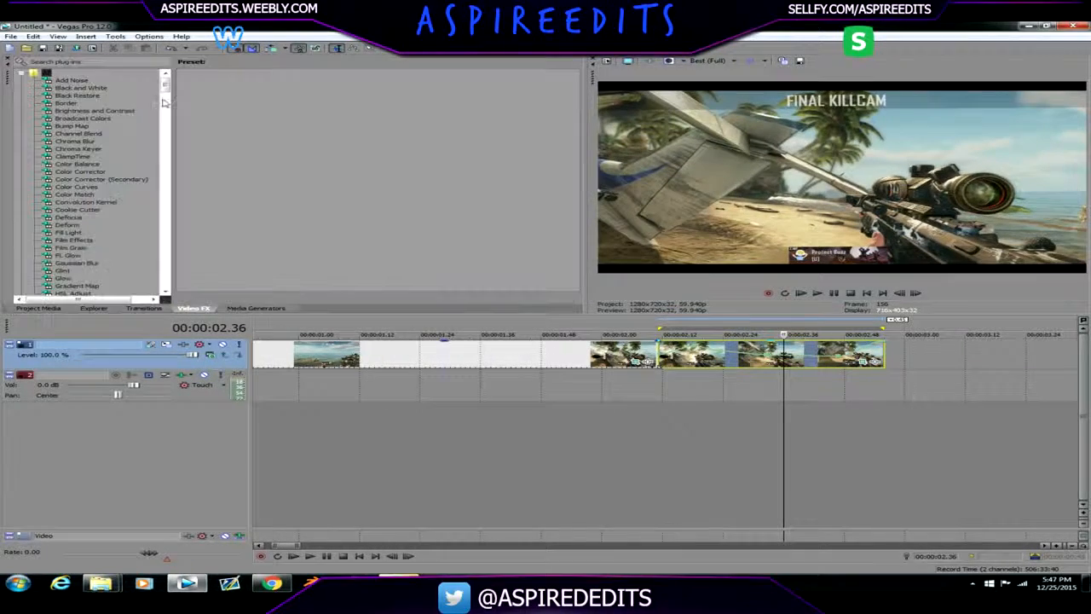
{"action": "left_click_drag", "start_coordinate": [165, 100], "coordinate": [154, 148]}
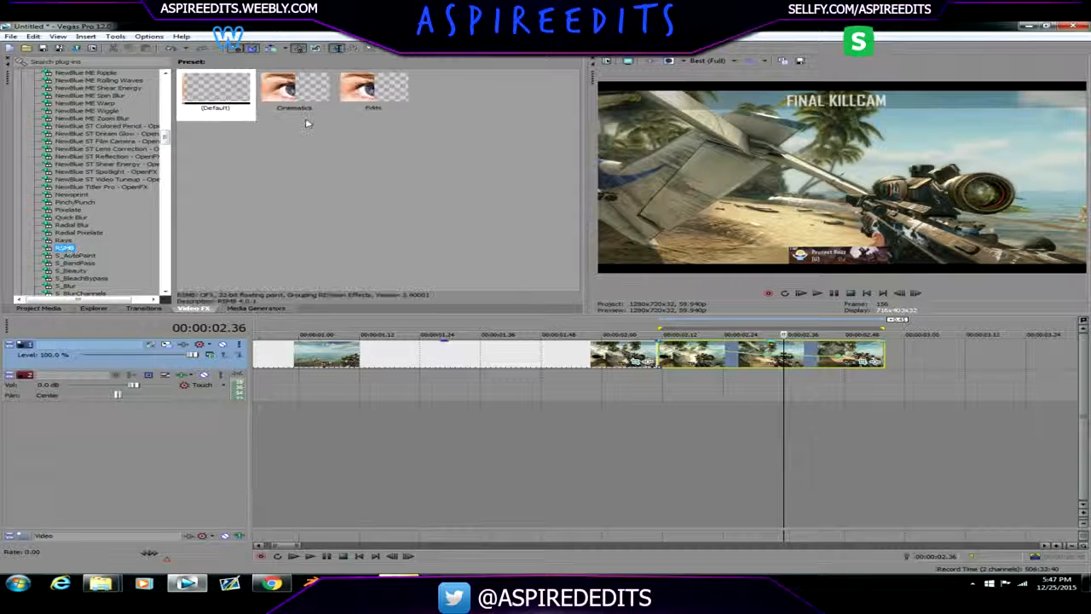
{"action": "left_click", "coordinate": [373, 92]}
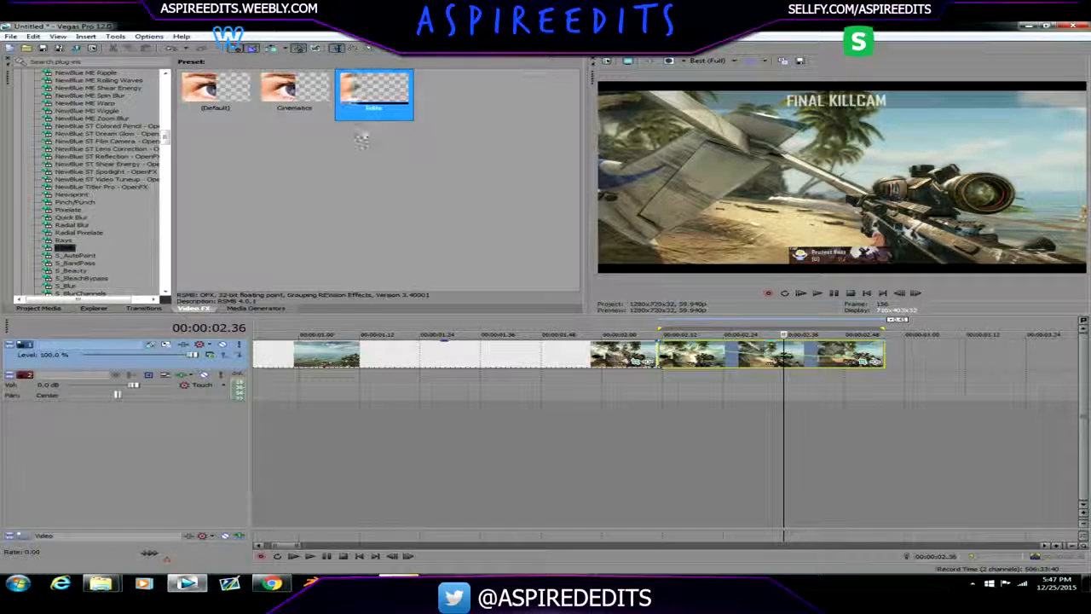
{"action": "left_click_drag", "start_coordinate": [195, 95], "coordinate": [747, 359]}
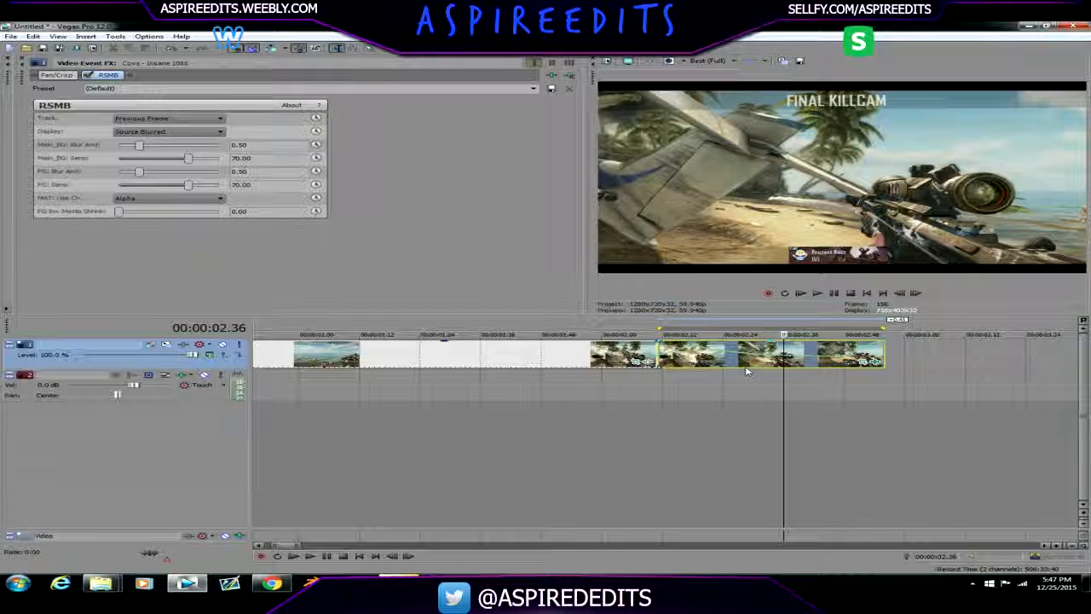
Preview the second clip's time range and step through its first frames to inspect the motion blur
{"action": "double_click", "coordinate": [742, 369]}
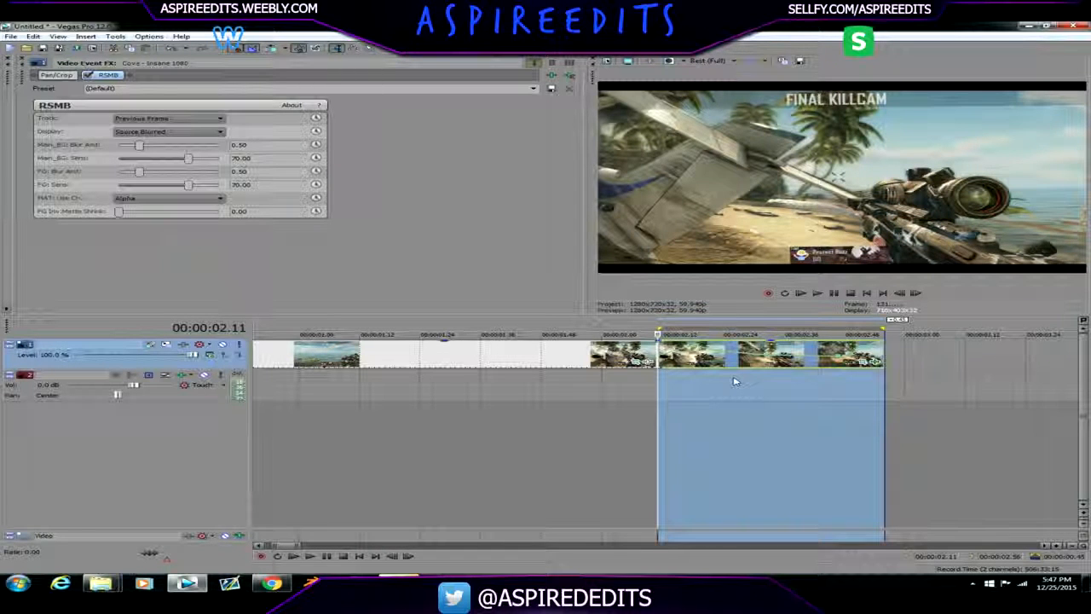
{"action": "key", "text": "space"}
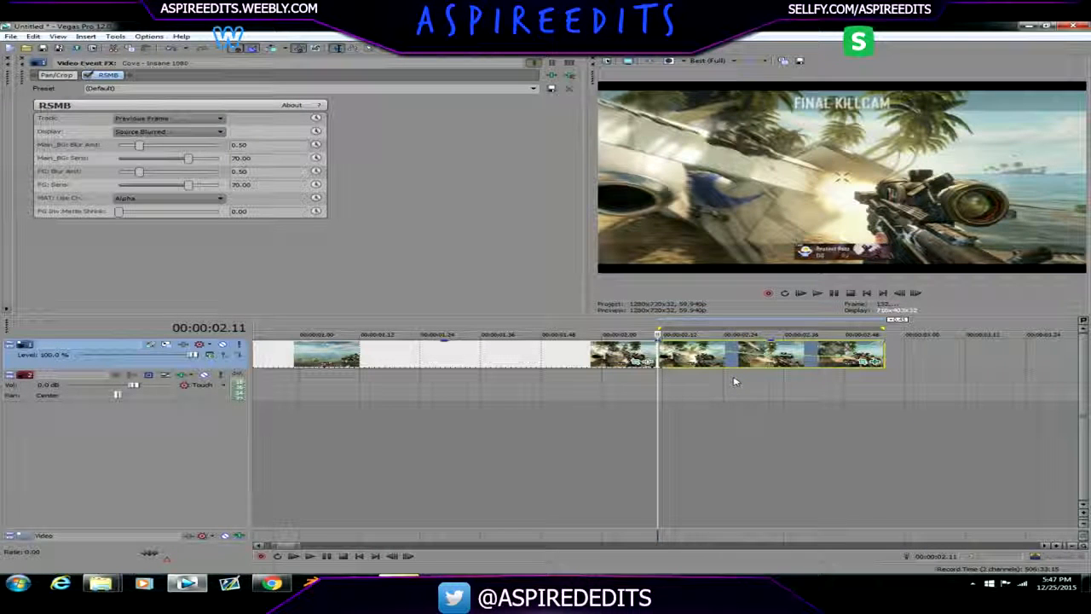
{"action": "key", "text": "Right"}
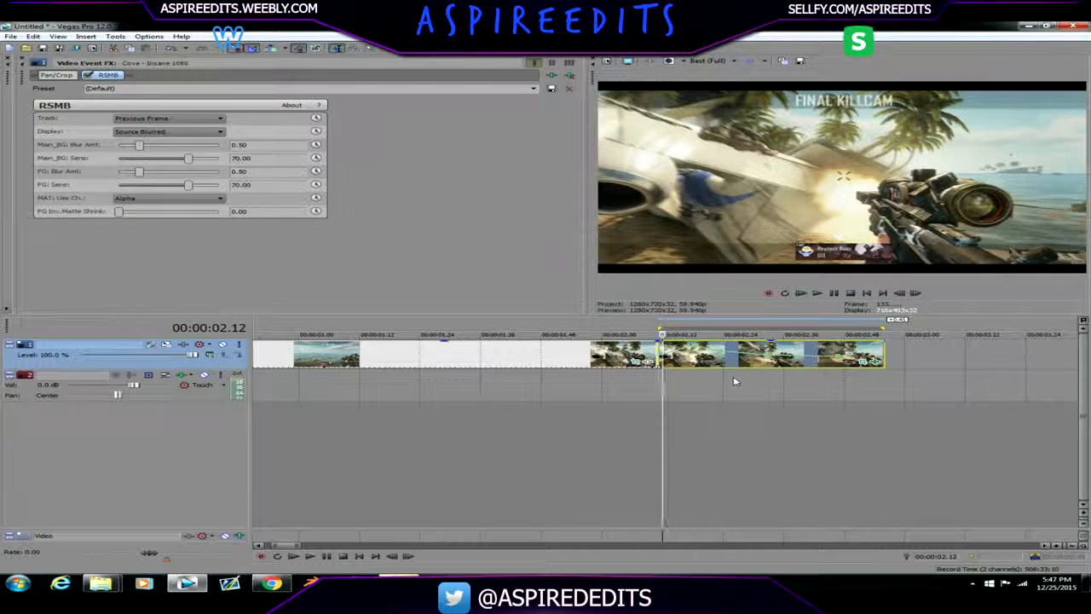
{"action": "key", "text": "Right"}
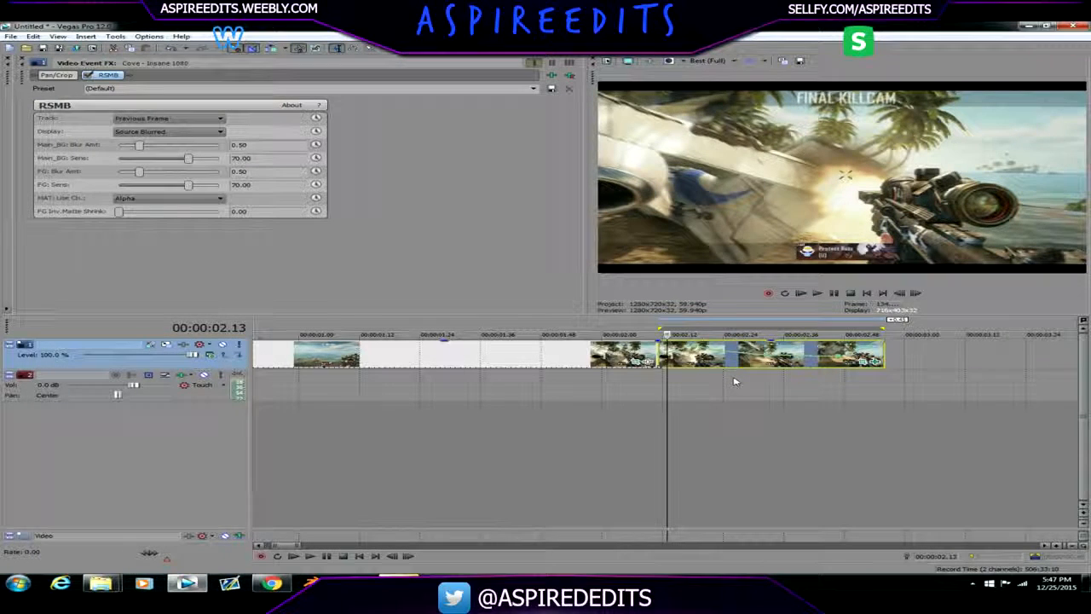
{"action": "key", "text": "Right"}
Lower the video preview quality to Preview (Quarter) and view a frame in the middle of the second clip
{"action": "left_click", "coordinate": [712, 380]}
{"action": "left_click", "coordinate": [713, 61]}
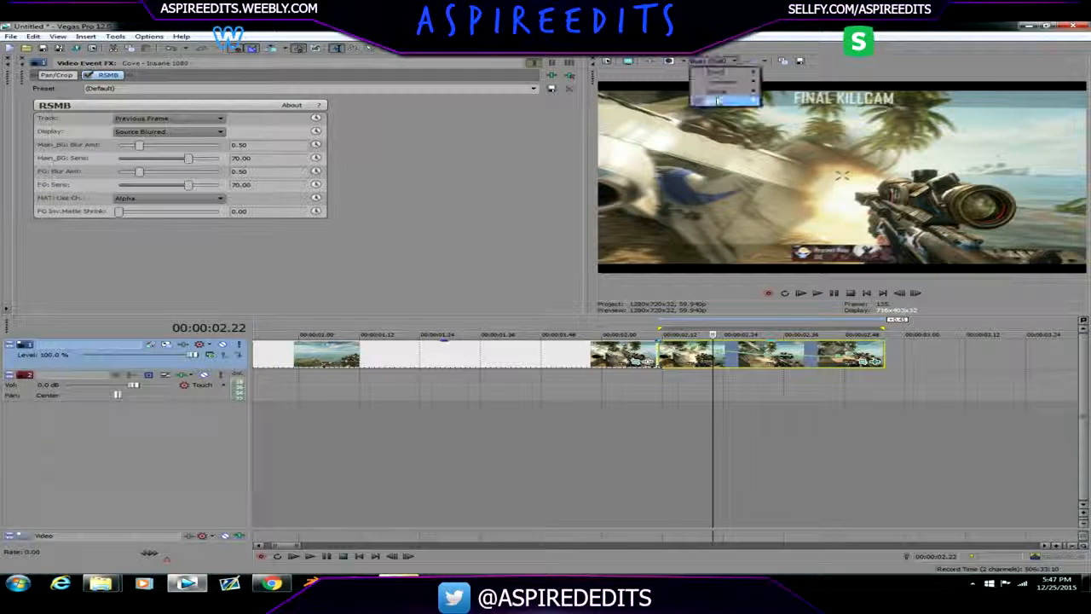
{"action": "mouse_move", "coordinate": [755, 103]}
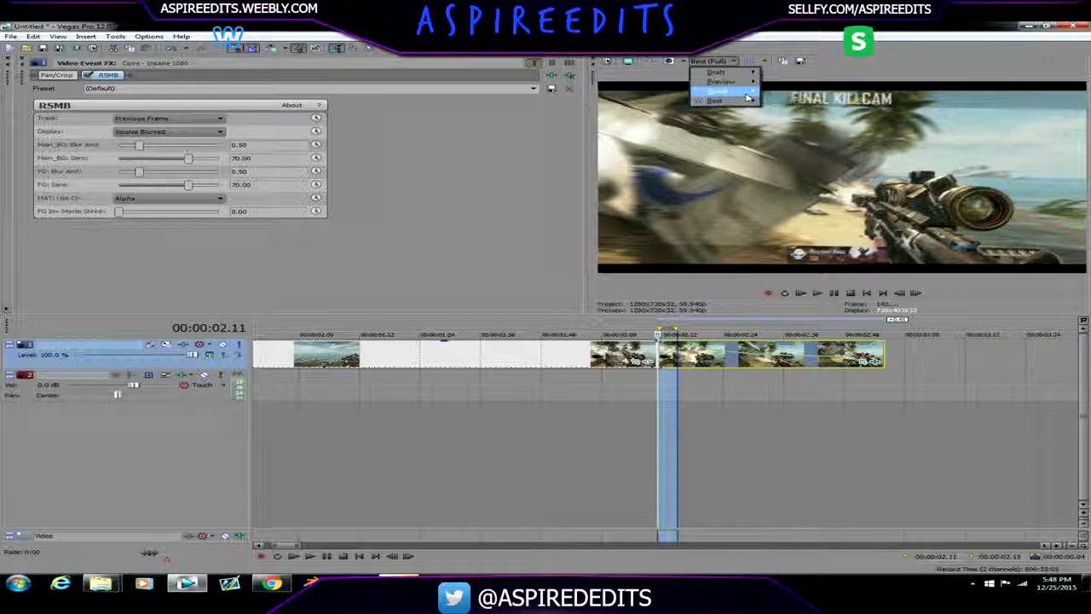
{"action": "mouse_move", "coordinate": [731, 86]}
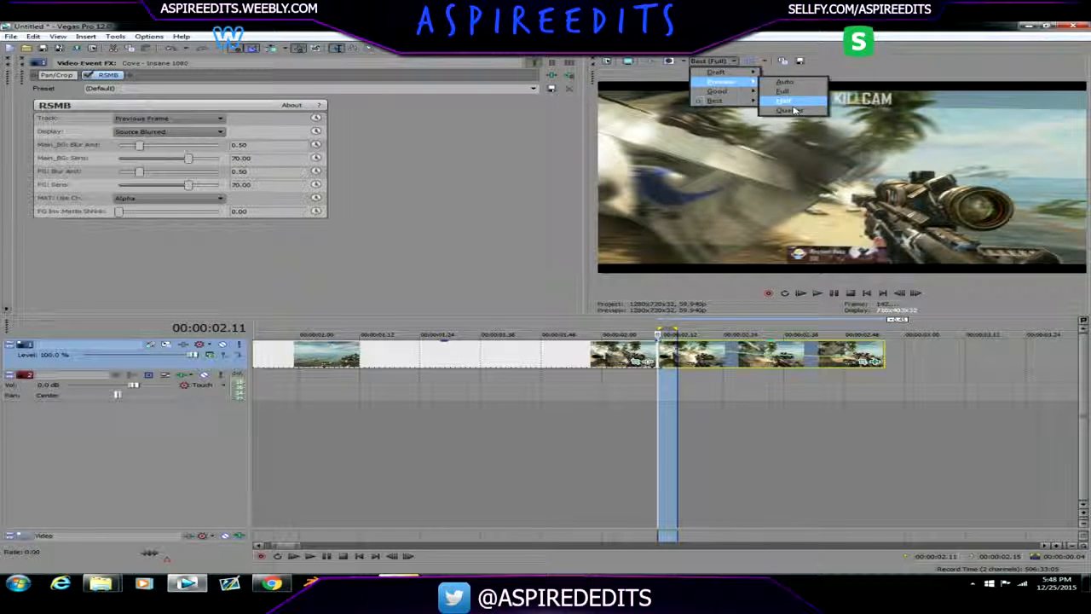
{"action": "left_click", "coordinate": [781, 250]}
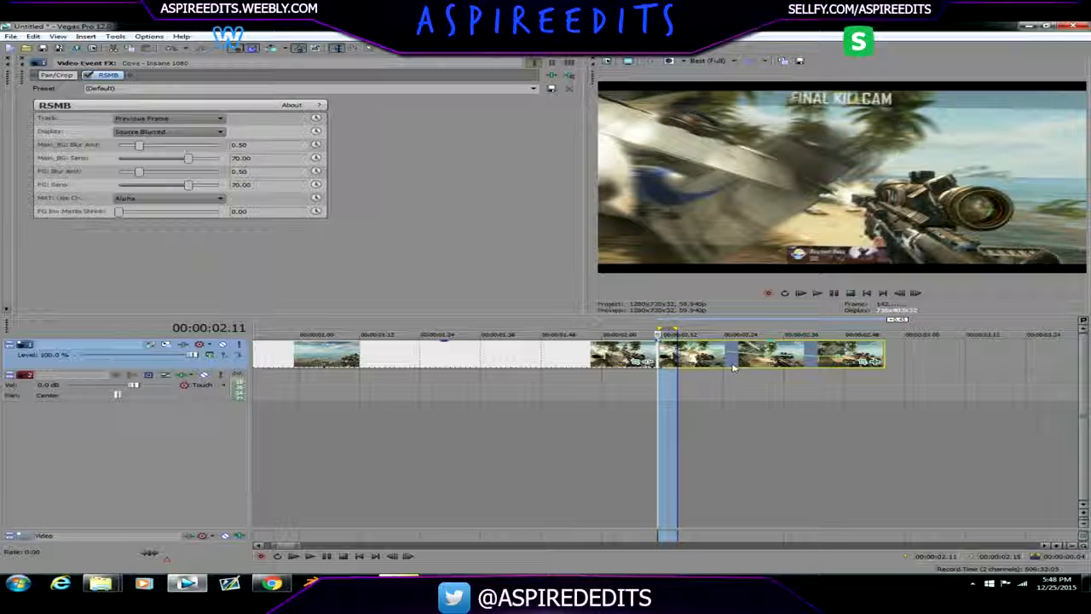
{"action": "left_click", "coordinate": [728, 365]}
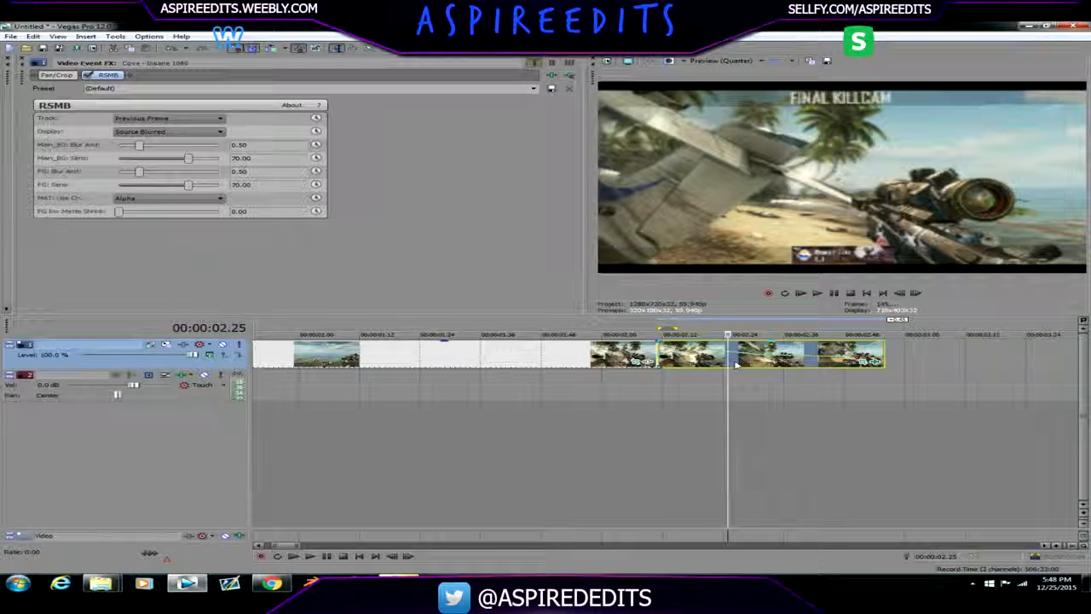
Set the video preview quality to Preview (Half)
{"action": "left_click", "coordinate": [724, 60]}
{"action": "mouse_move", "coordinate": [746, 85]}
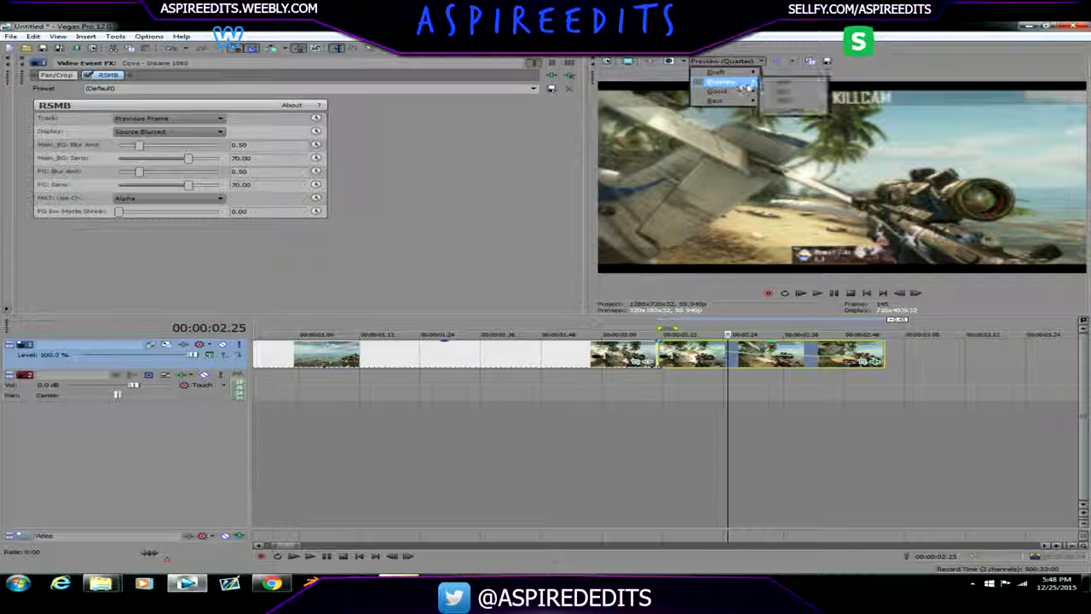
{"action": "left_click", "coordinate": [785, 100]}
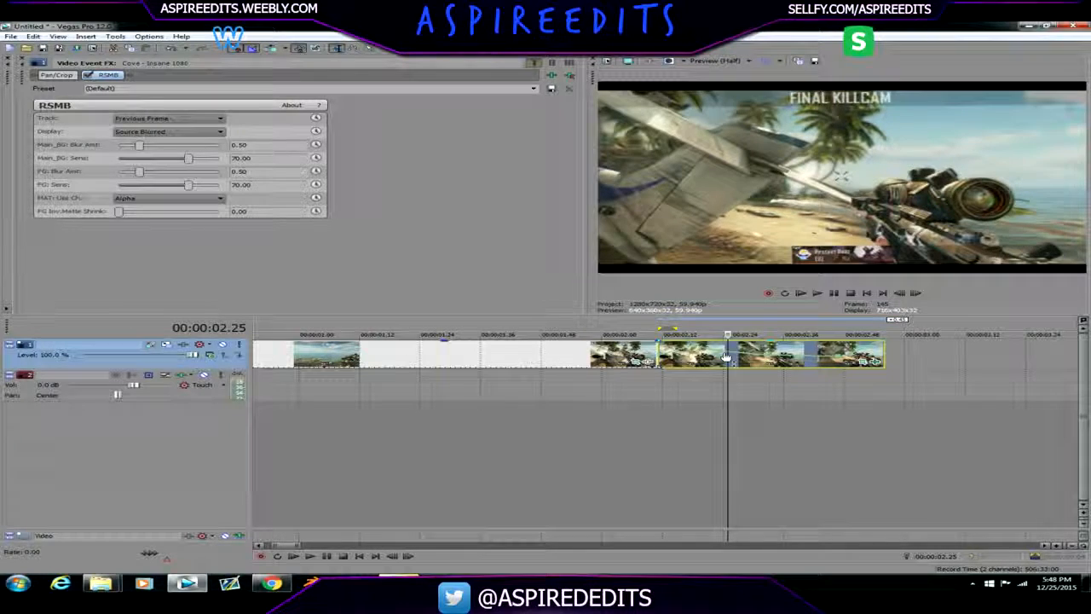
Play the second clip's time range and scrub through it to 00:00:02.29 to review the shake with motion blur
{"action": "double_click", "coordinate": [772, 349]}
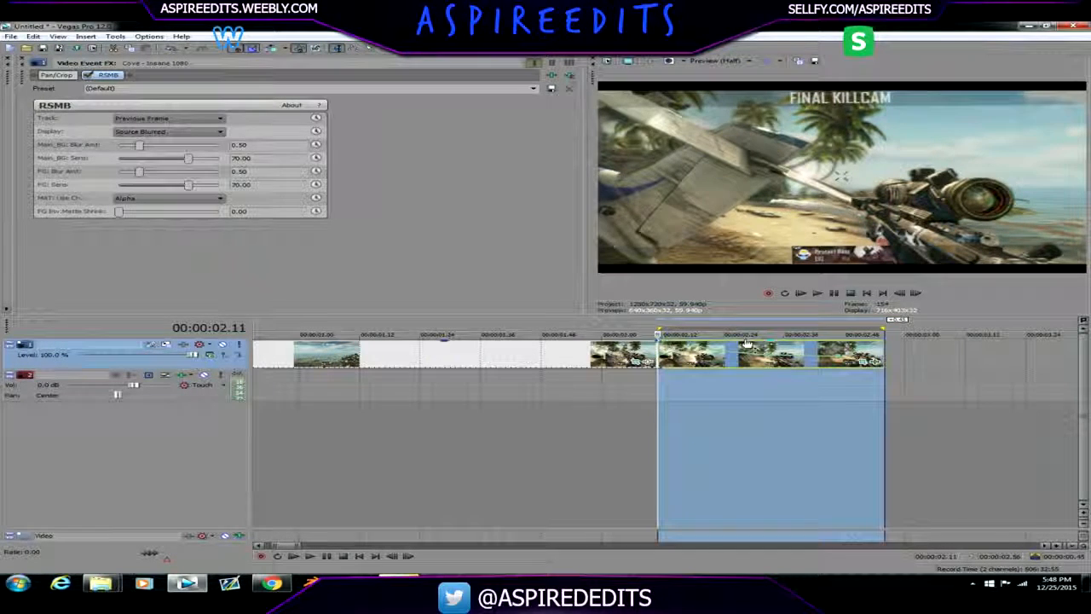
{"action": "key", "text": "space"}
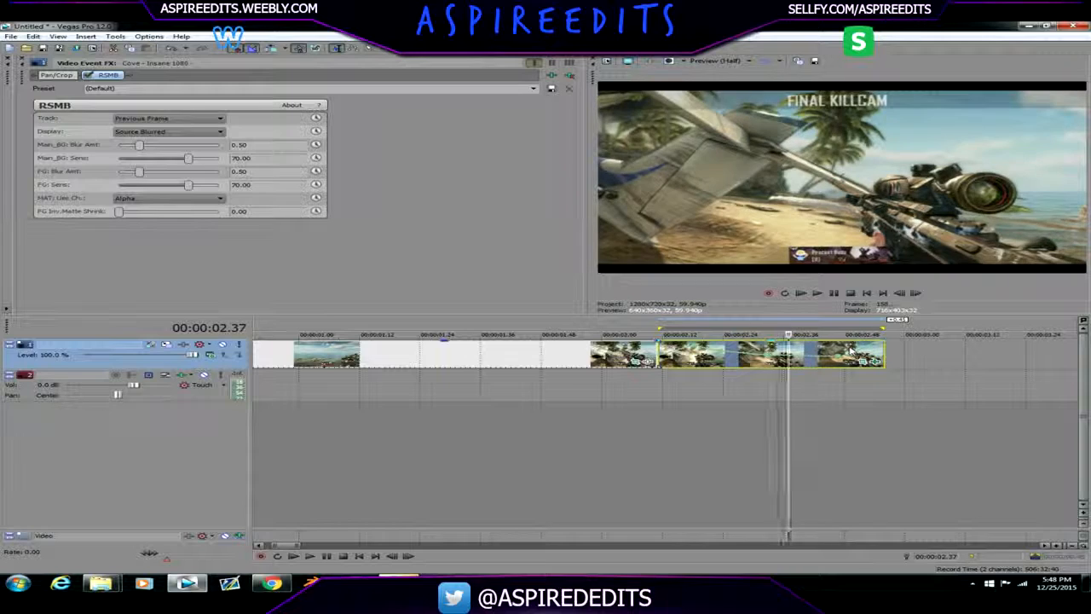
{"action": "left_click", "coordinate": [824, 296]}
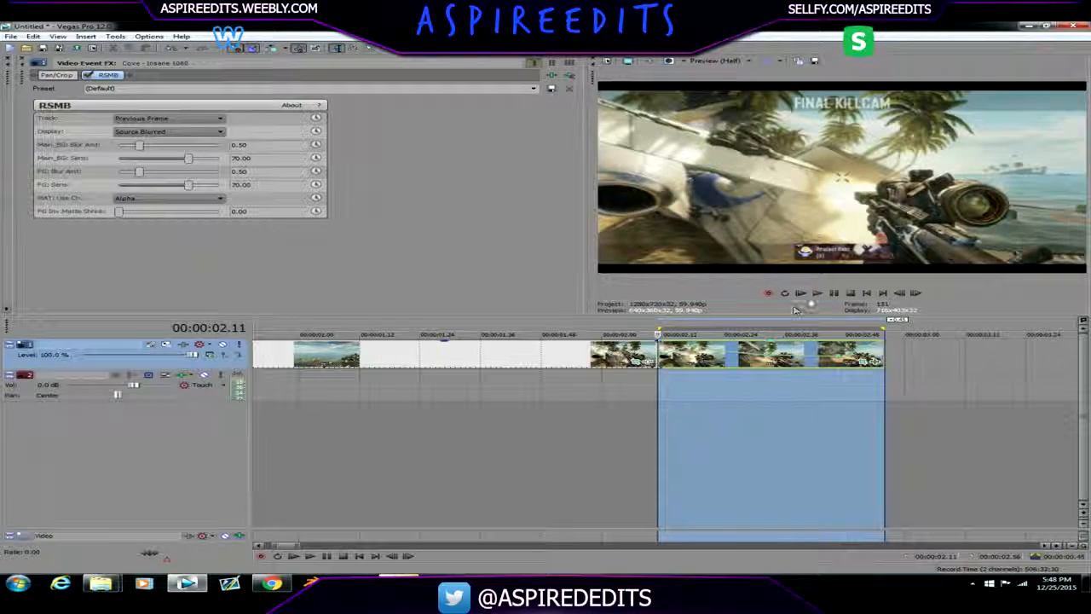
{"action": "left_click", "coordinate": [816, 294]}
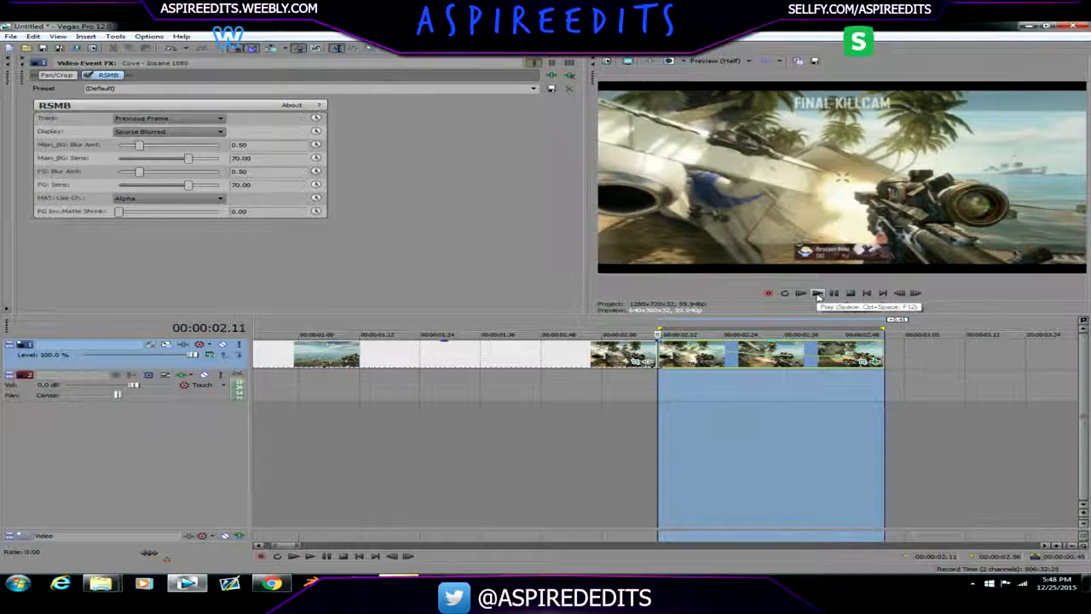
{"action": "left_click", "coordinate": [699, 363]}
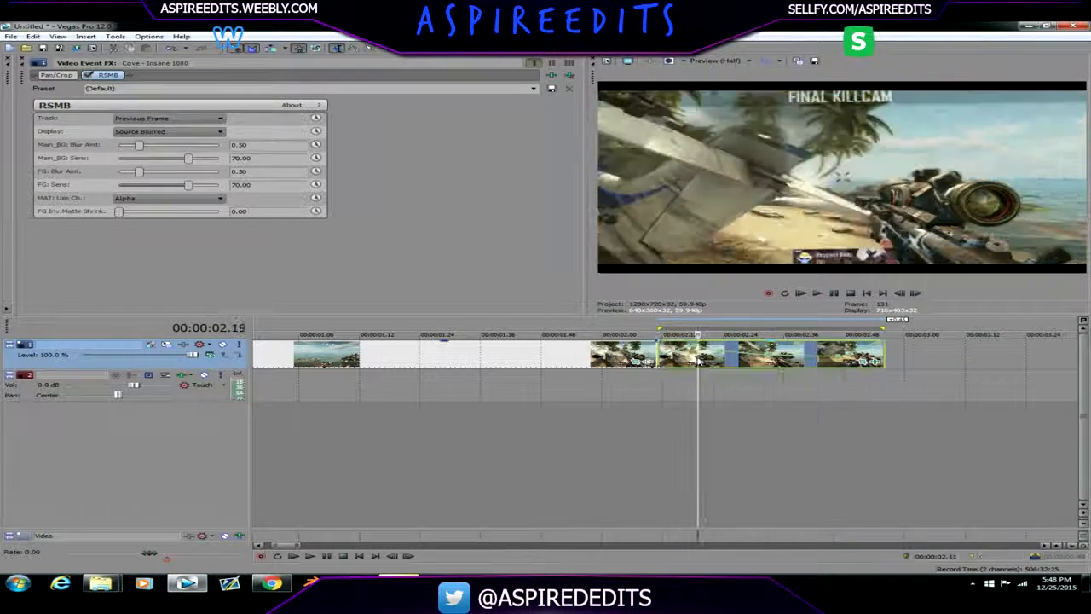
{"action": "left_click_drag", "start_coordinate": [697, 334], "coordinate": [748, 334]}
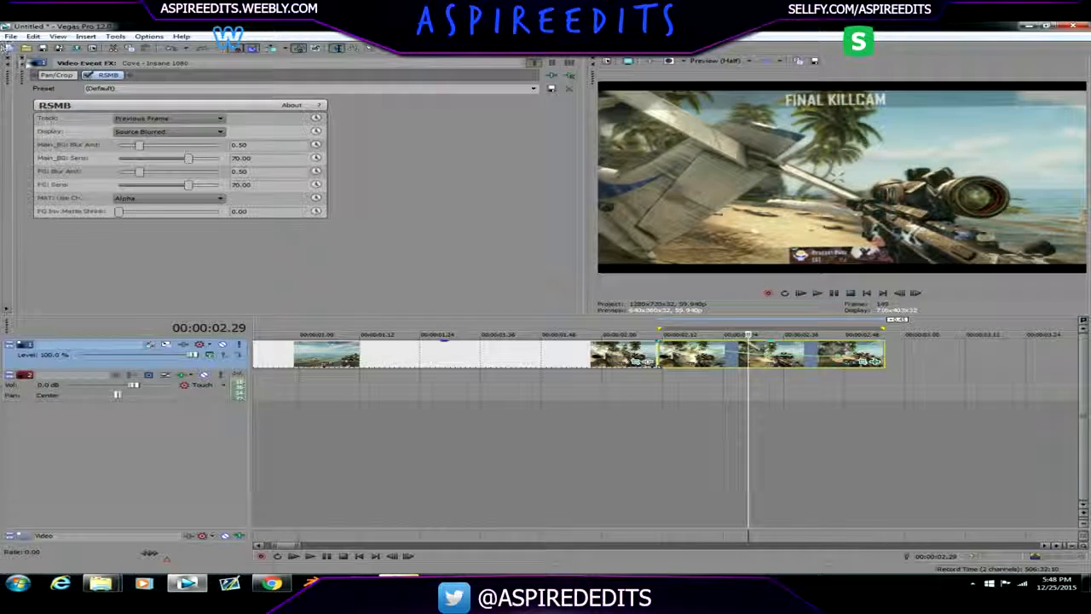
Apply the NewBlue ME Zoom Blur effect with the Active Zoom preset to the second clip
{"action": "left_click", "coordinate": [22, 62]}
{"action": "mouse_move", "coordinate": [165, 141]}
{"action": "left_mouse_down"}
{"action": "mouse_move", "coordinate": [162, 86]}
{"action": "mouse_move", "coordinate": [161, 182]}
{"action": "mouse_move", "coordinate": [158, 134]}
{"action": "left_mouse_up"}
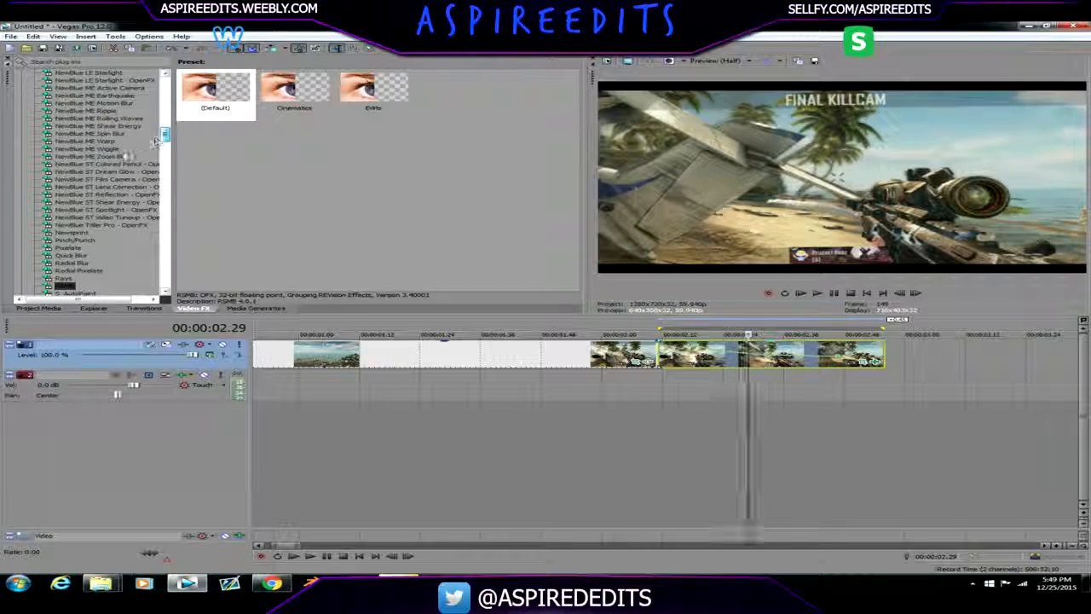
{"action": "left_click", "coordinate": [115, 158]}
{"action": "left_click_drag", "start_coordinate": [167, 137], "coordinate": [161, 104]}
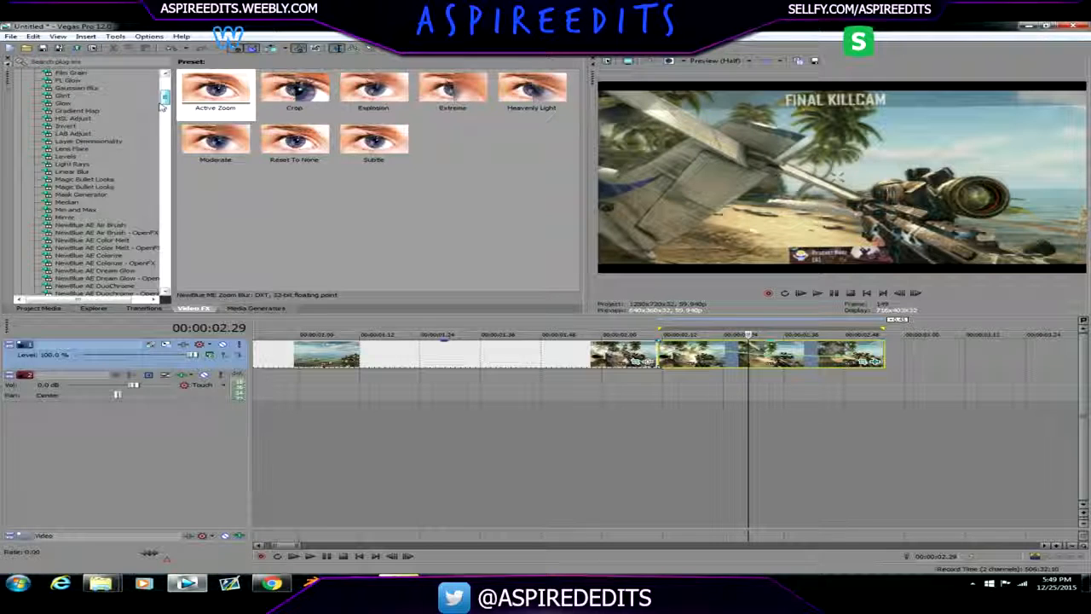
{"action": "left_click", "coordinate": [73, 165]}
{"action": "left_click_drag", "start_coordinate": [165, 99], "coordinate": [157, 136]}
{"action": "left_click", "coordinate": [128, 140]}
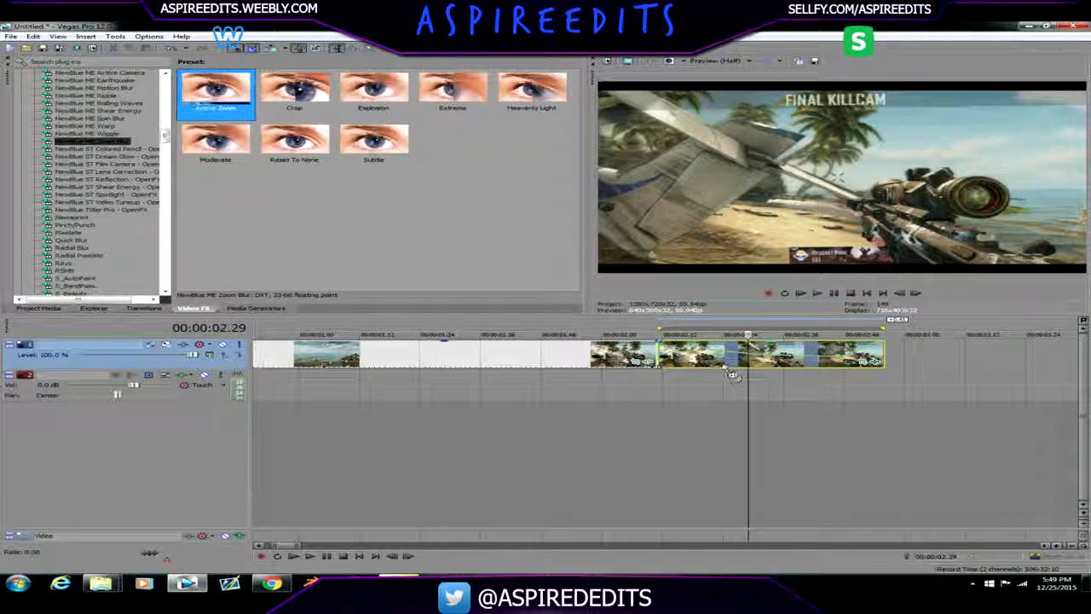
{"action": "left_click_drag", "start_coordinate": [732, 375], "coordinate": [731, 375]}
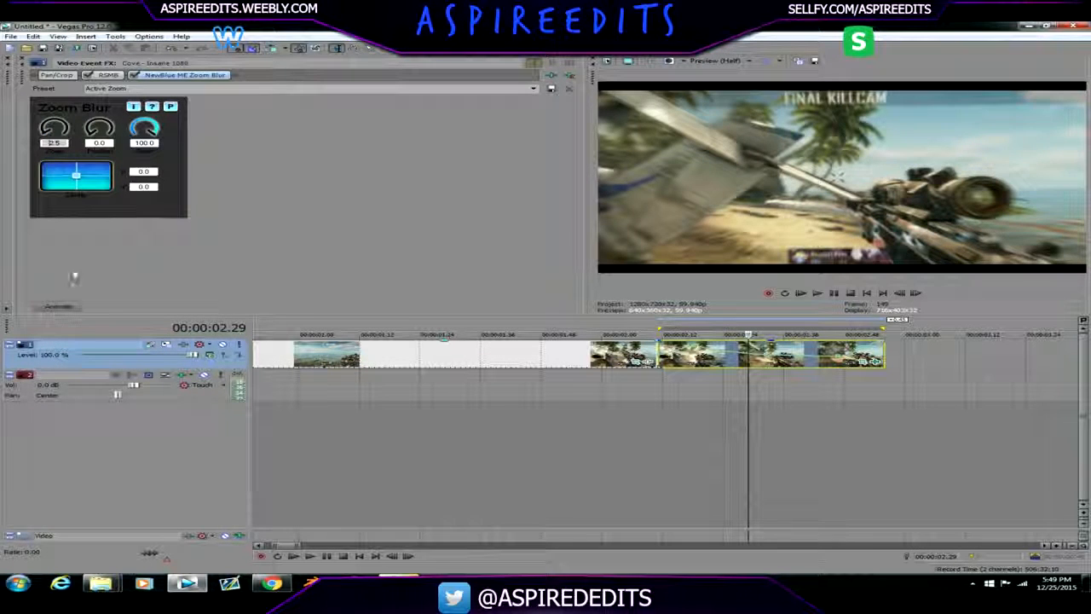
Keyframe the second clip's Zoom Blur zoom amount at 0.0 at the clip start, 2.5 at 00:00:00.07 and 0.0 at 00:00:00.36
{"action": "left_click", "coordinate": [64, 306]}
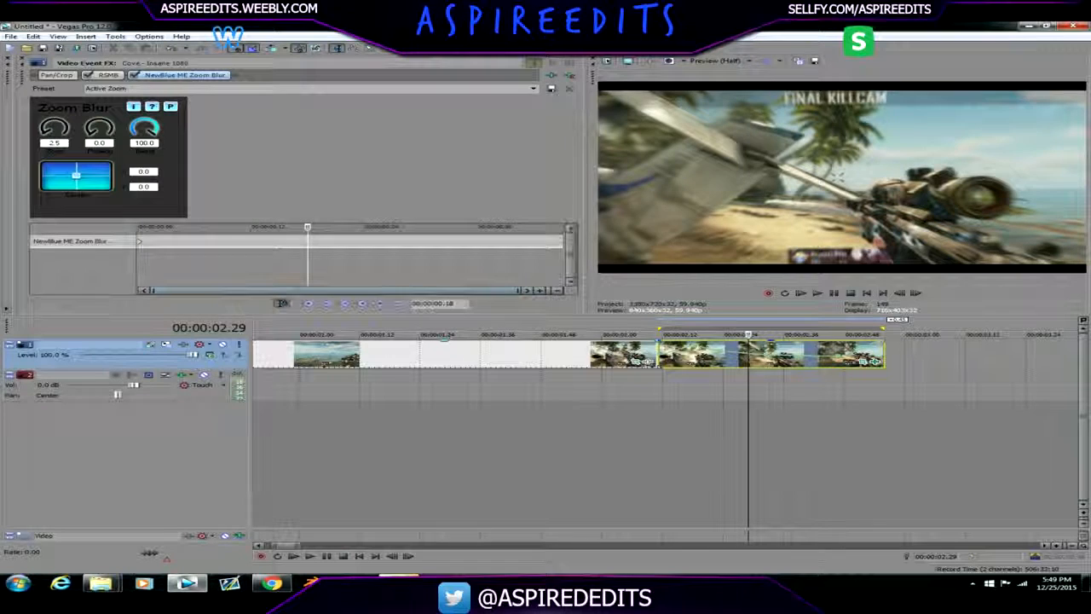
{"action": "left_click", "coordinate": [693, 335]}
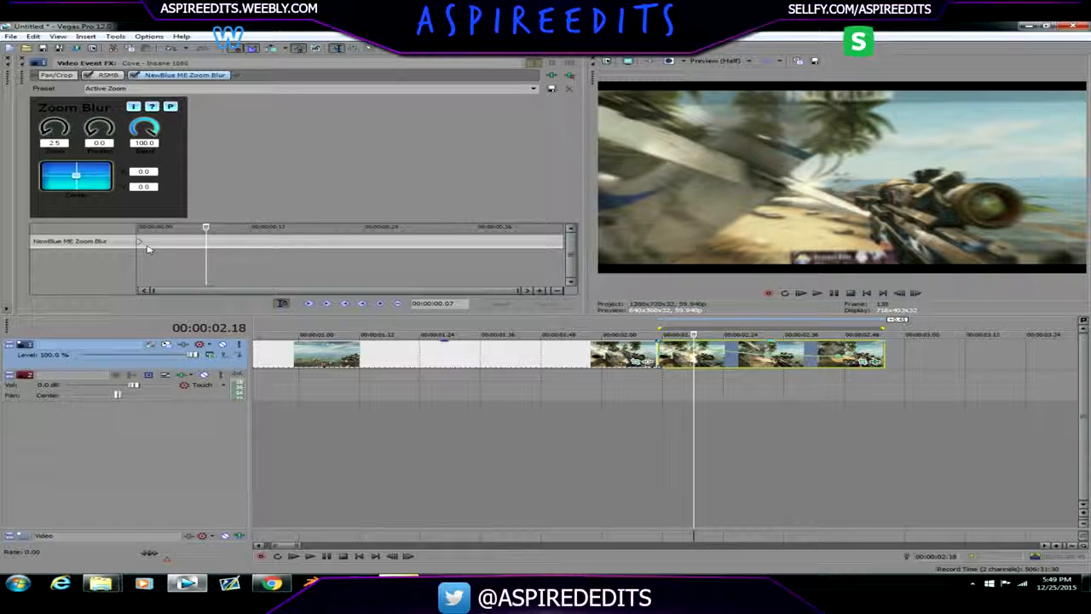
{"action": "left_click", "coordinate": [184, 244]}
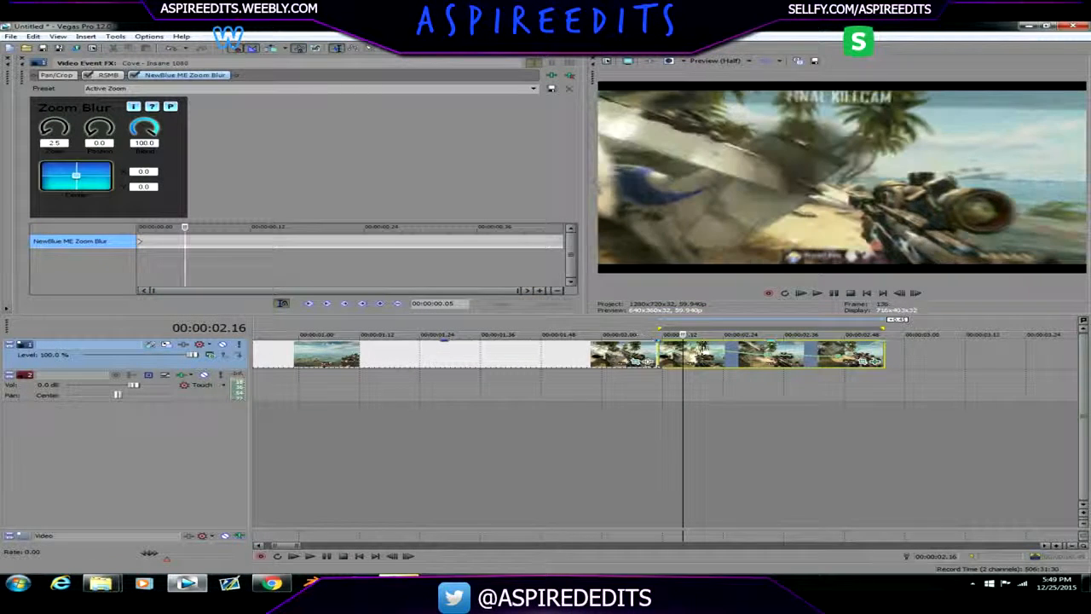
{"action": "left_click", "coordinate": [693, 350]}
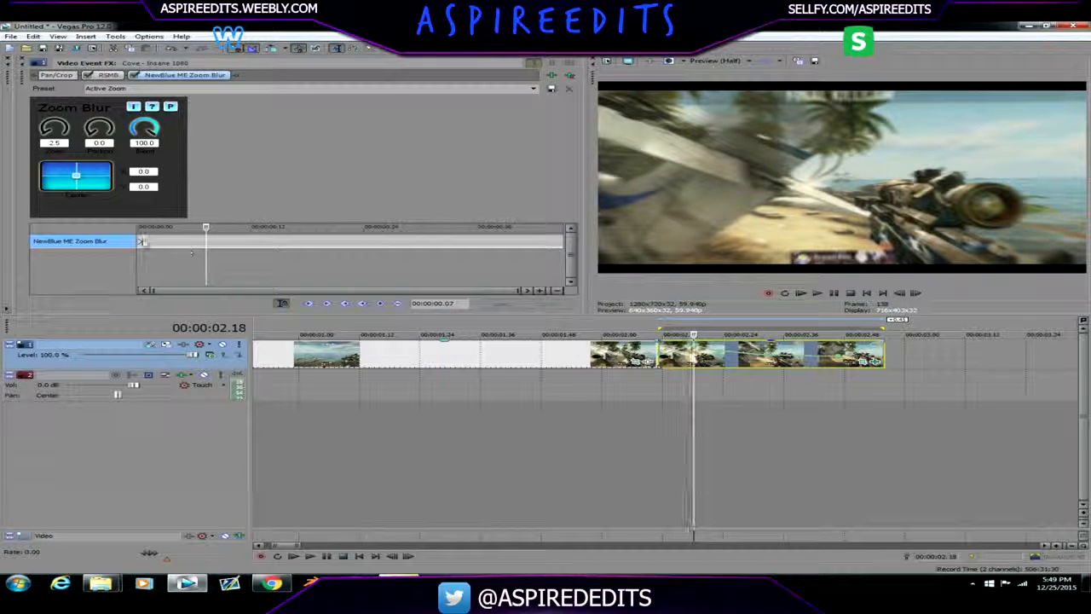
{"action": "mouse_move", "coordinate": [140, 242]}
{"action": "left_mouse_down"}
{"action": "mouse_move", "coordinate": [202, 254]}
{"action": "mouse_move", "coordinate": [205, 238]}
{"action": "mouse_move", "coordinate": [126, 232]}
{"action": "left_mouse_up"}
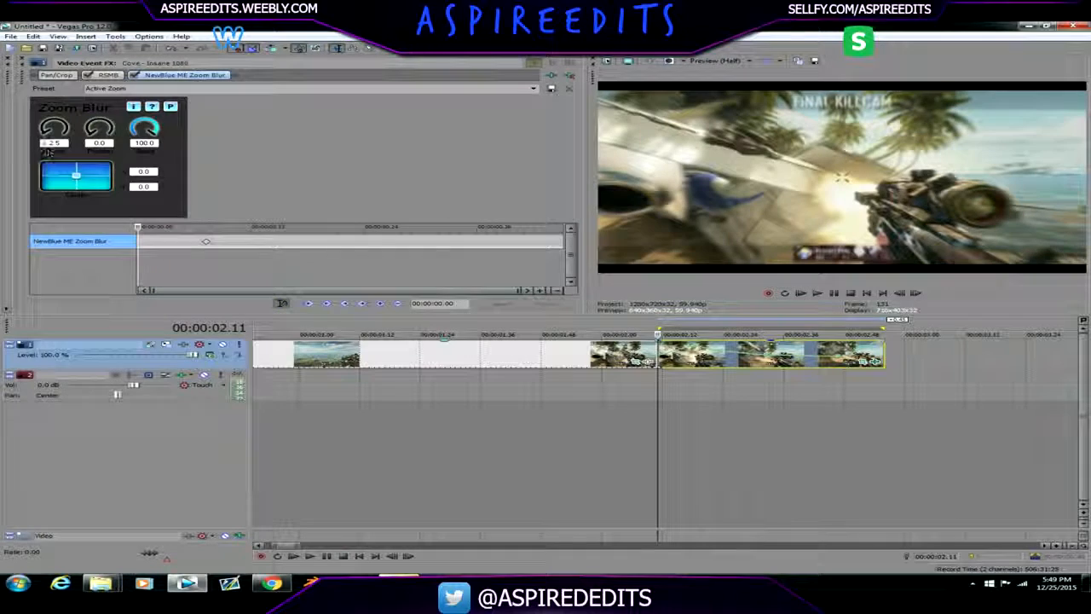
{"action": "left_click_drag", "start_coordinate": [140, 256], "coordinate": [481, 302]}
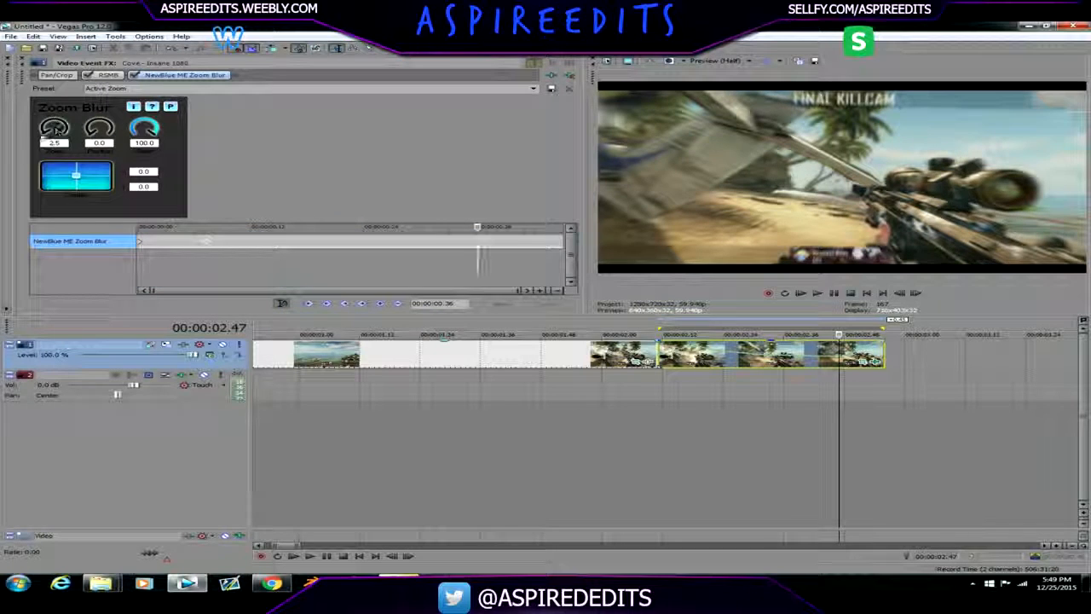
{"action": "left_click_drag", "start_coordinate": [44, 136], "coordinate": [59, 167]}
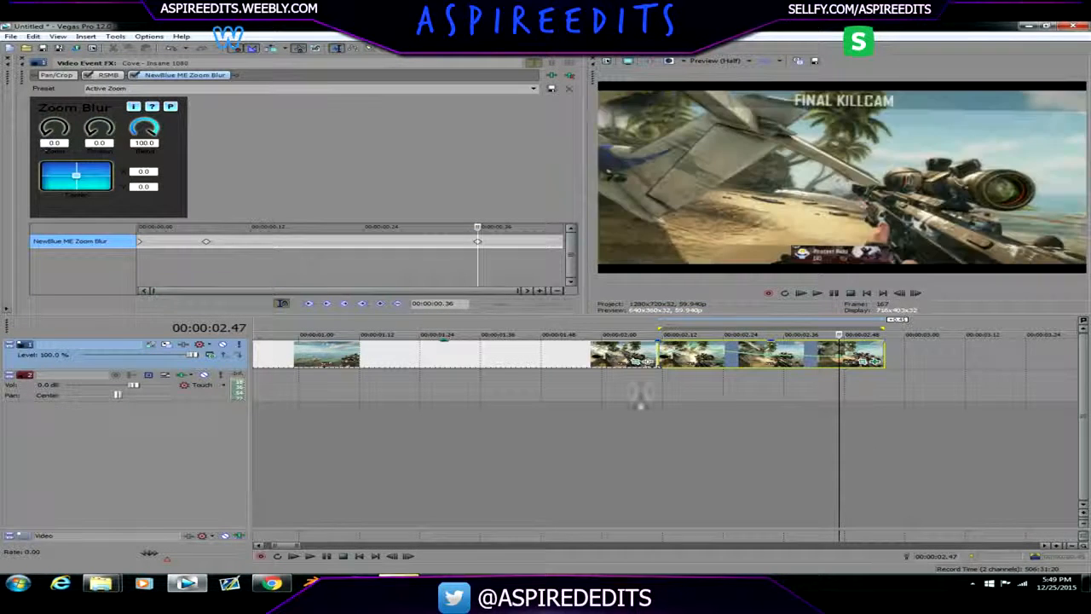
Play the second clip's time range and scrub through the clip to review the animated zoom blur
{"action": "double_click", "coordinate": [764, 366]}
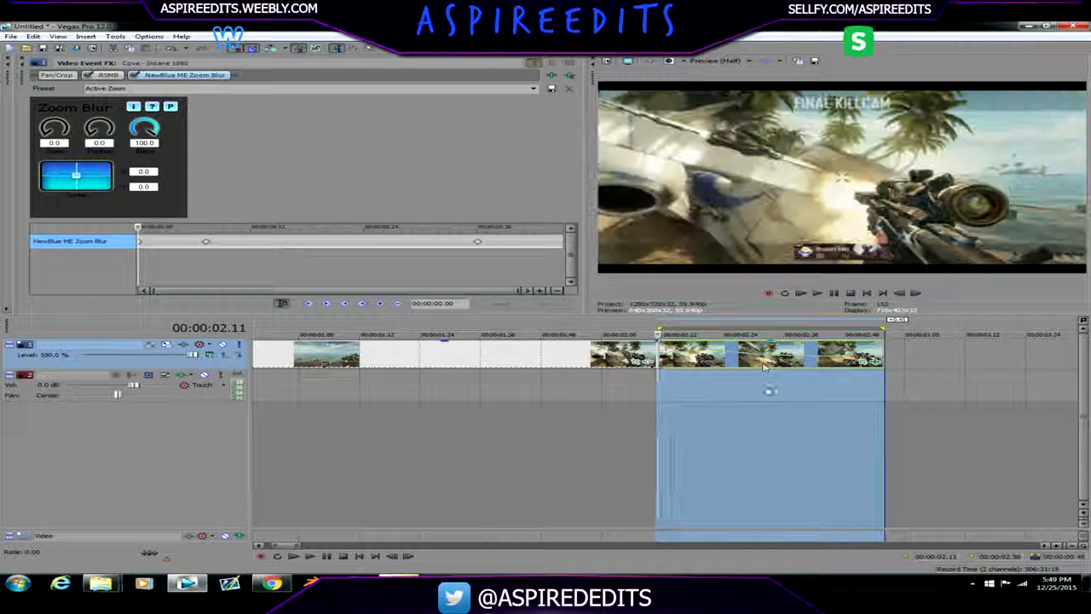
{"action": "key", "text": "space"}
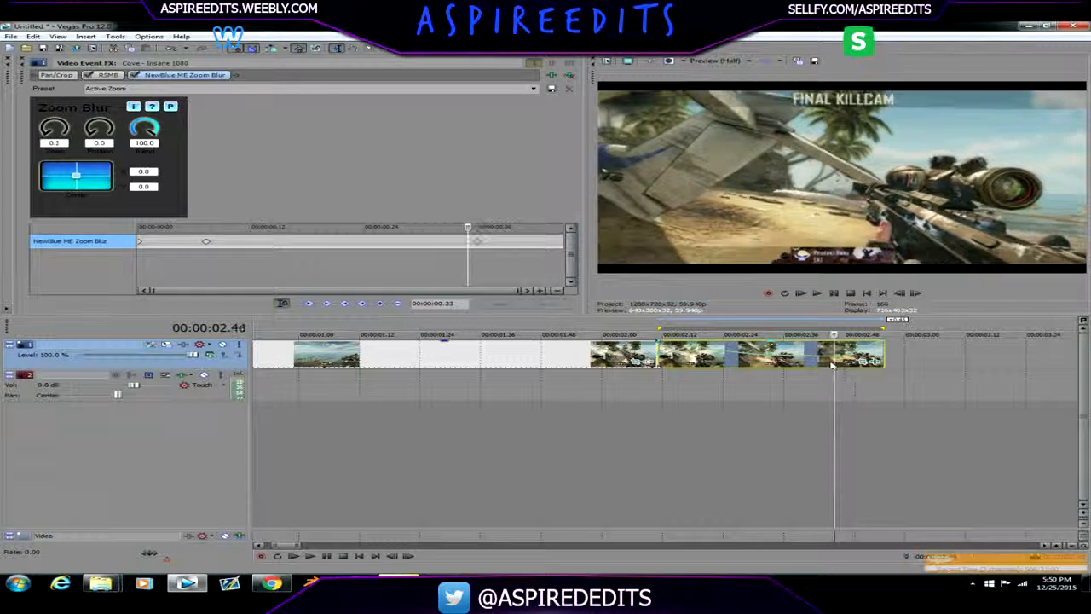
{"action": "left_click", "coordinate": [817, 294]}
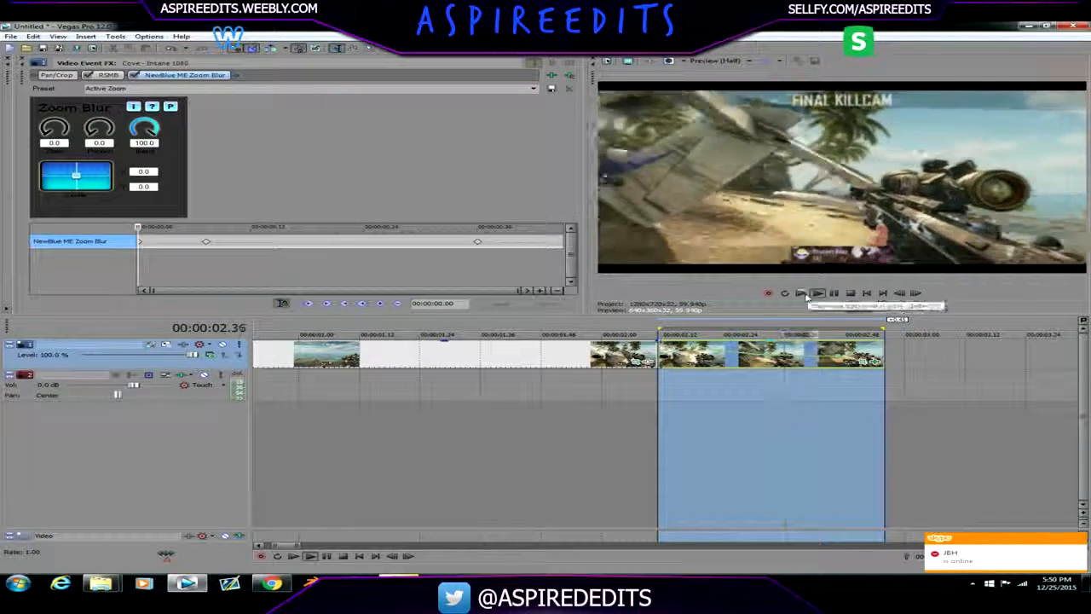
{"action": "left_click", "coordinate": [817, 294]}
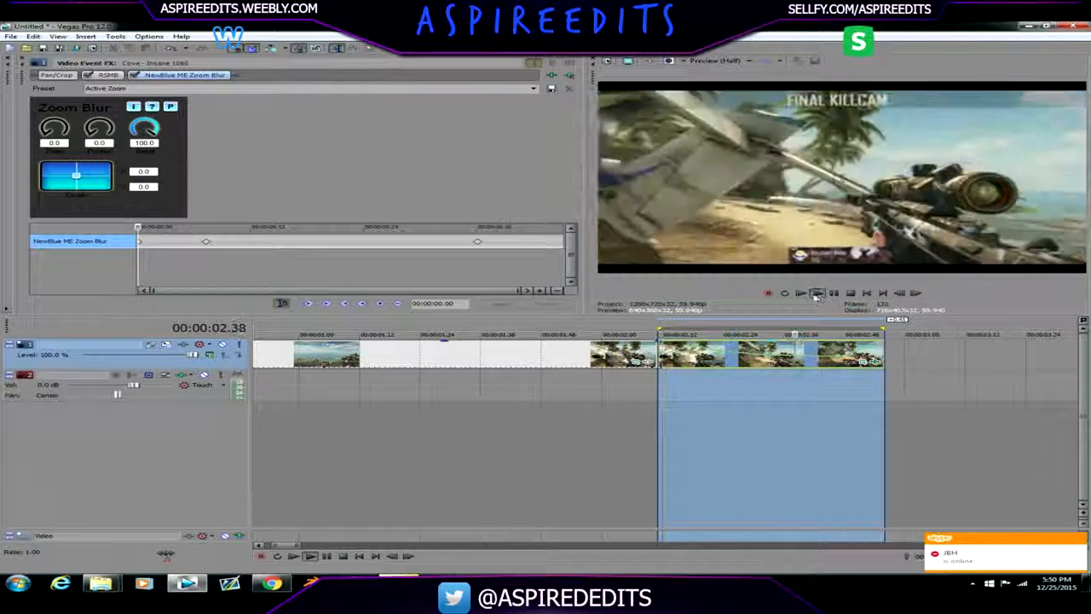
{"action": "left_click", "coordinate": [700, 365]}
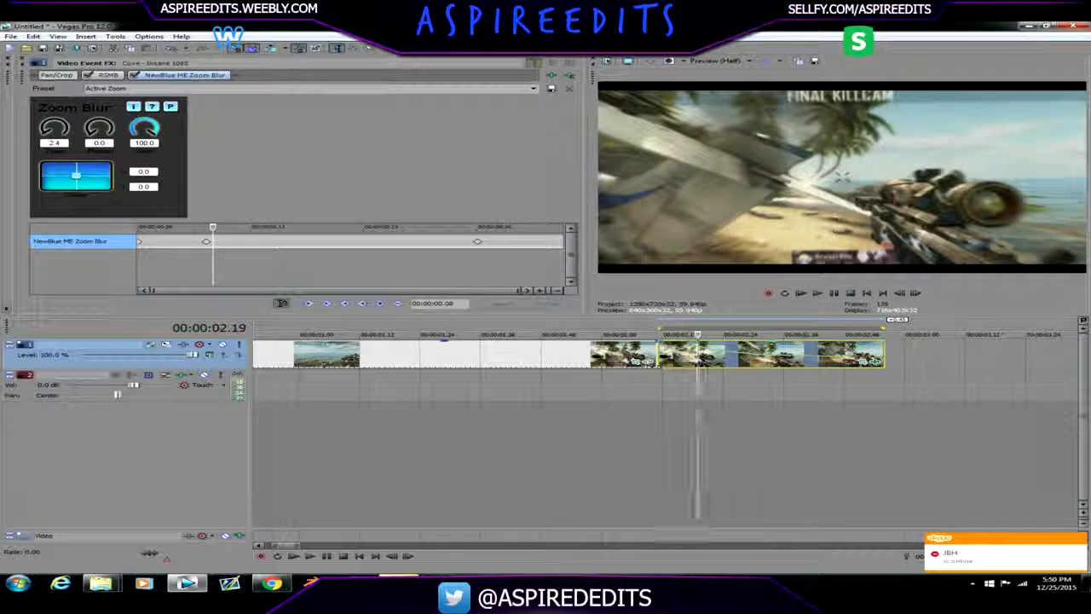
{"action": "mouse_move", "coordinate": [742, 360]}
{"action": "left_mouse_down"}
{"action": "mouse_move", "coordinate": [859, 368]}
{"action": "mouse_move", "coordinate": [663, 372]}
{"action": "mouse_move", "coordinate": [869, 373]}
{"action": "mouse_move", "coordinate": [733, 373]}
{"action": "left_mouse_up"}
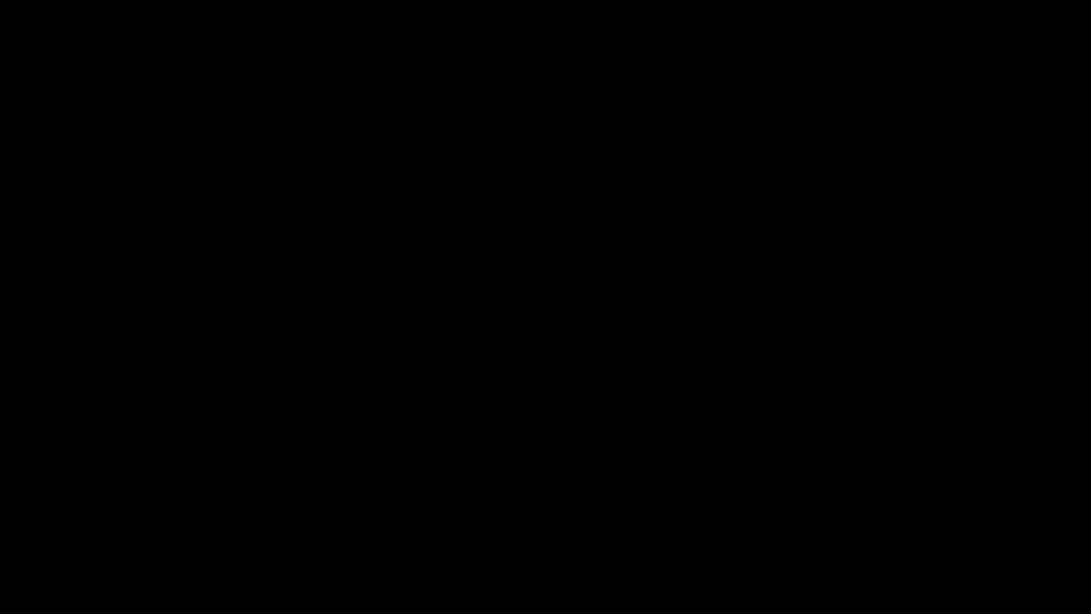